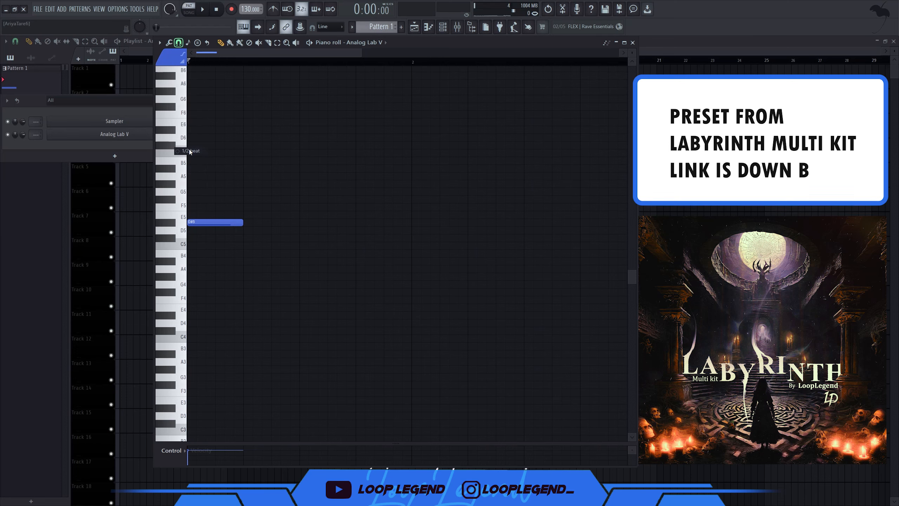
- Duplicate the D#5 note four times in a row and lower the four copies to C#5
{"action": "key", "text": "ctrl+b"}
{"action": "key", "text": "ctrl+b"}
{"action": "key", "text": "ctrl+b"}
{"action": "key", "text": "ctrl+b"}
{"action": "scroll", "coordinate": [418, 143], "scroll_direction": "down", "scroll_amount": 4}
{"action": "left_click_drag", "start_coordinate": [417, 135], "coordinate": [231, 249]}
{"action": "key", "text": "shift+Down"}
{"action": "key", "text": "shift+Down"}
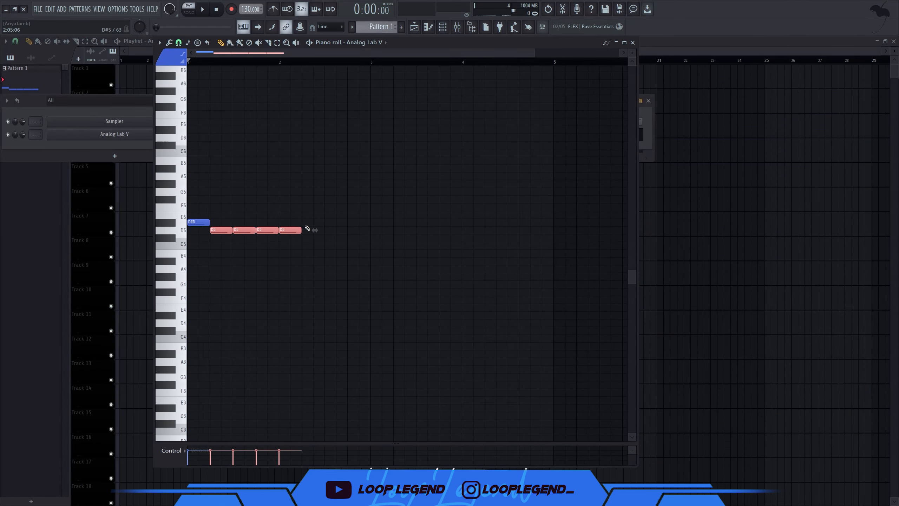
- Lower the third note to B4 and the fourth to A#4, delete the fifth note and play the phrase
{"action": "left_click_drag", "start_coordinate": [349, 196], "coordinate": [253, 271]}
{"action": "key", "text": "shift+Down"}
{"action": "key", "text": "shift+Down"}
{"action": "left_click_drag", "start_coordinate": [302, 212], "coordinate": [256, 291]}
{"action": "key", "text": "shift+Down"}
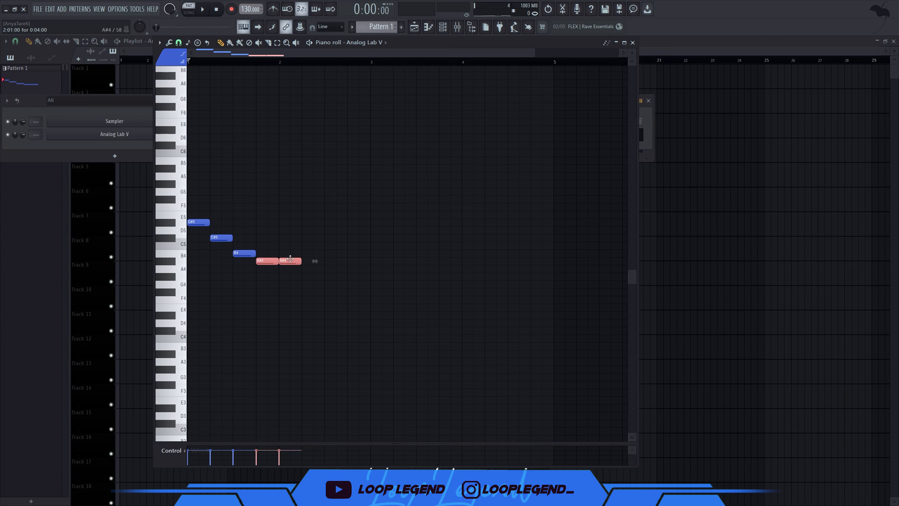
{"action": "right_click", "coordinate": [297, 262]}
{"action": "key", "text": "space"}
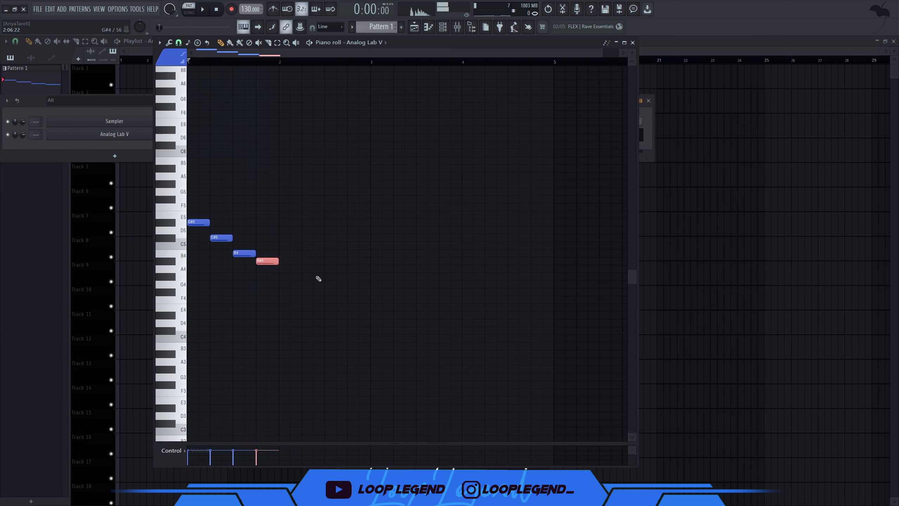
- Raise the notes after the first by five semitones, placing the second note on F#5
{"action": "left_click_drag", "start_coordinate": [317, 279], "coordinate": [227, 231]}
{"action": "key", "text": "shift+Up"}
{"action": "key", "text": "shift+Up"}
{"action": "key", "text": "shift+Up"}
{"action": "key", "text": "shift+Up"}
{"action": "key", "text": "shift+Up"}
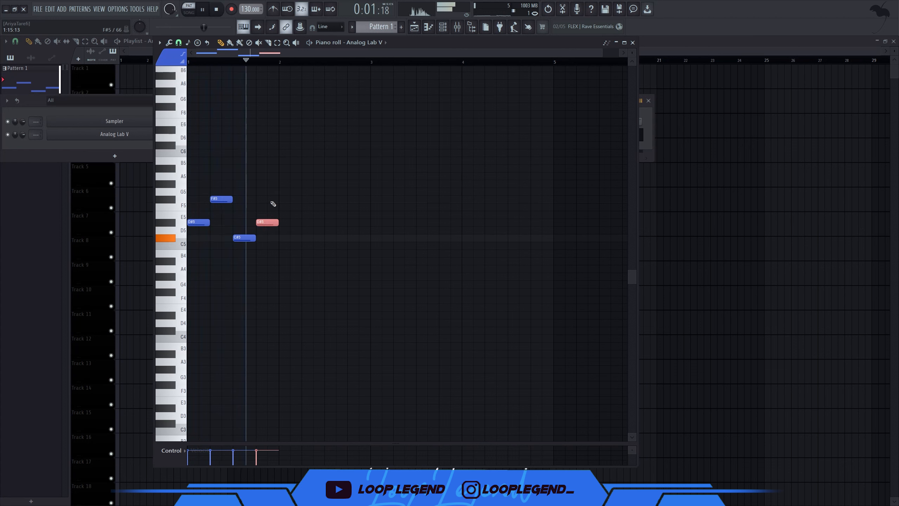
- Lower the fourth note from D#5 to A#4 and move it up an octave to A#5
{"action": "key", "text": "shift+Down"}
{"action": "key", "text": "shift+Down"}
{"action": "key", "text": "shift+Down"}
{"action": "key", "text": "shift+Down"}
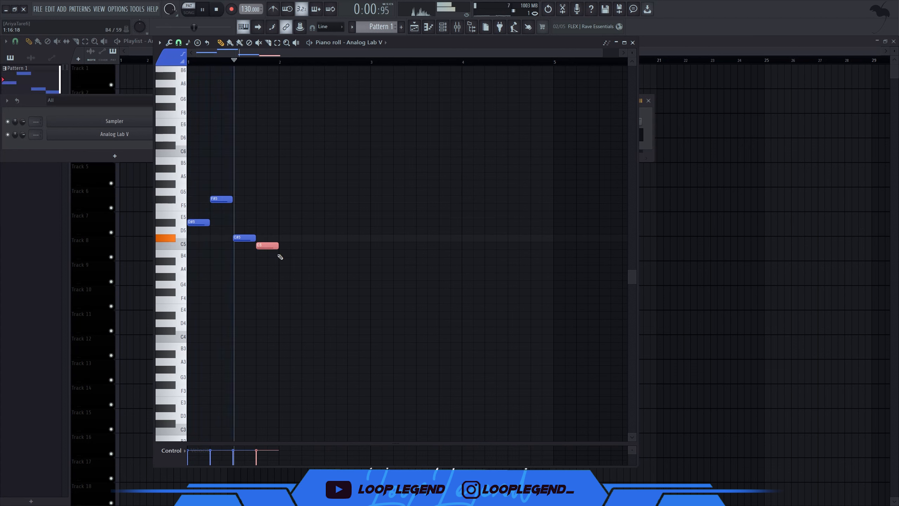
{"action": "key", "text": "shift+Down"}
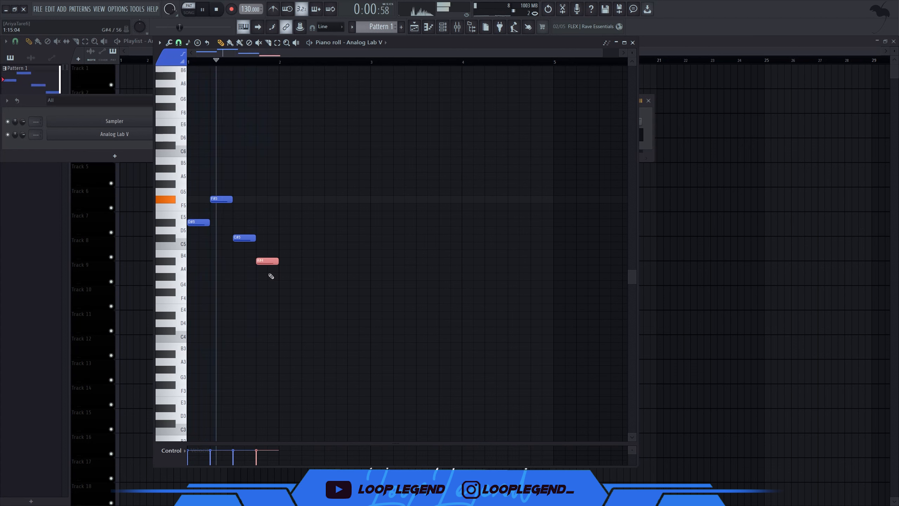
{"action": "key", "text": "ctrl+Up"}
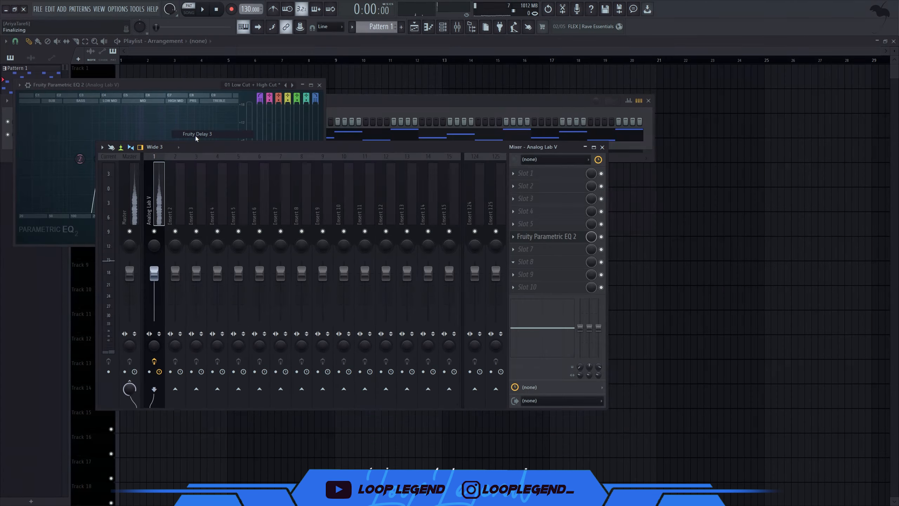
- Add Fruity Delay 3 to slot 8 of the Analog Lab V mixer track, load its Ping pong preset and play the melody
{"action": "left_click", "coordinate": [535, 261]}
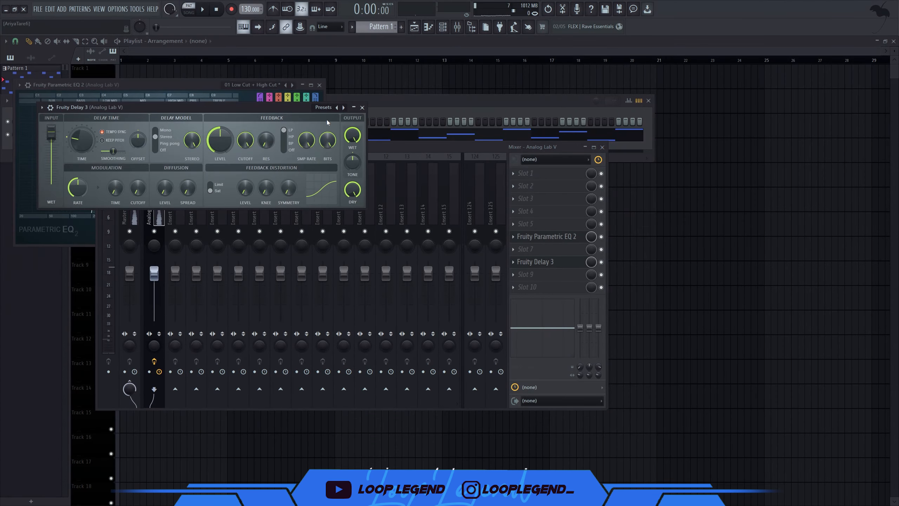
{"action": "left_click", "coordinate": [344, 107]}
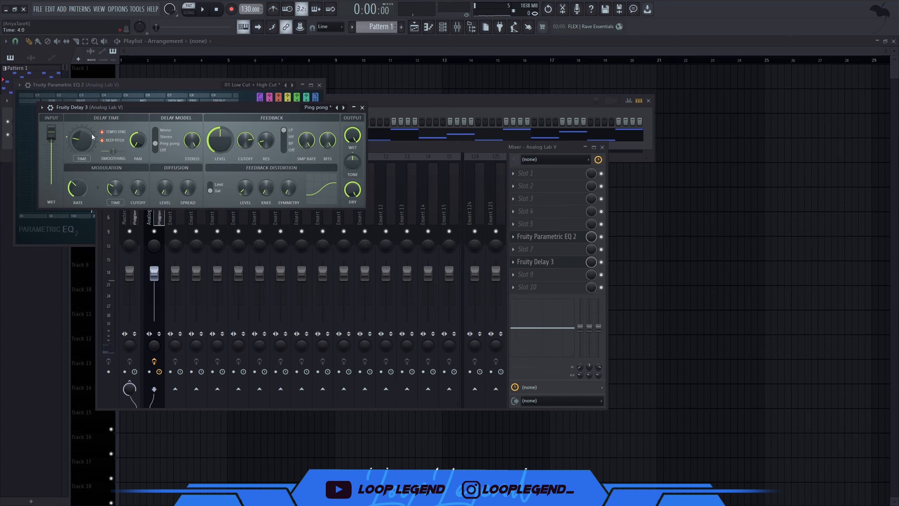
{"action": "key", "text": "space"}
- Load kHs Formant Filter into the next free slot after the delay and adjust one of its controls
{"action": "left_click", "coordinate": [560, 280]}
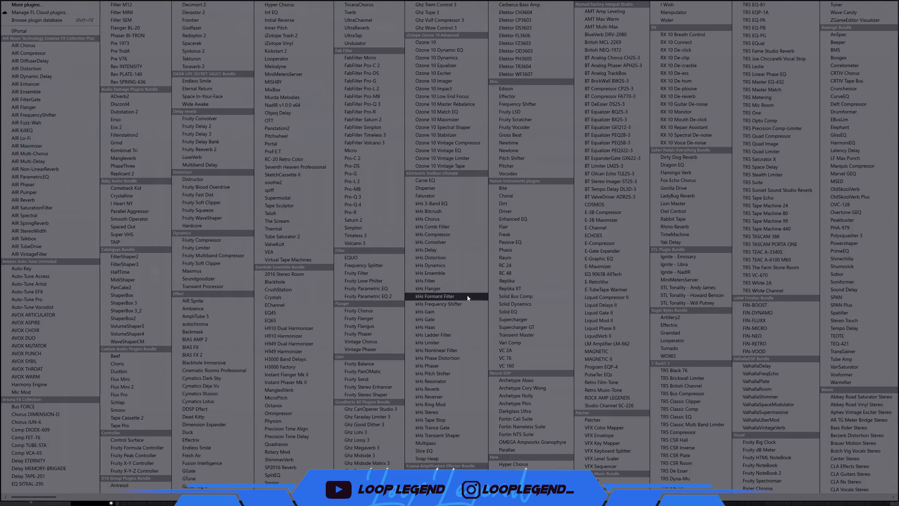
{"action": "left_click", "coordinate": [467, 296]}
{"action": "left_click_drag", "start_coordinate": [190, 279], "coordinate": [191, 263]}
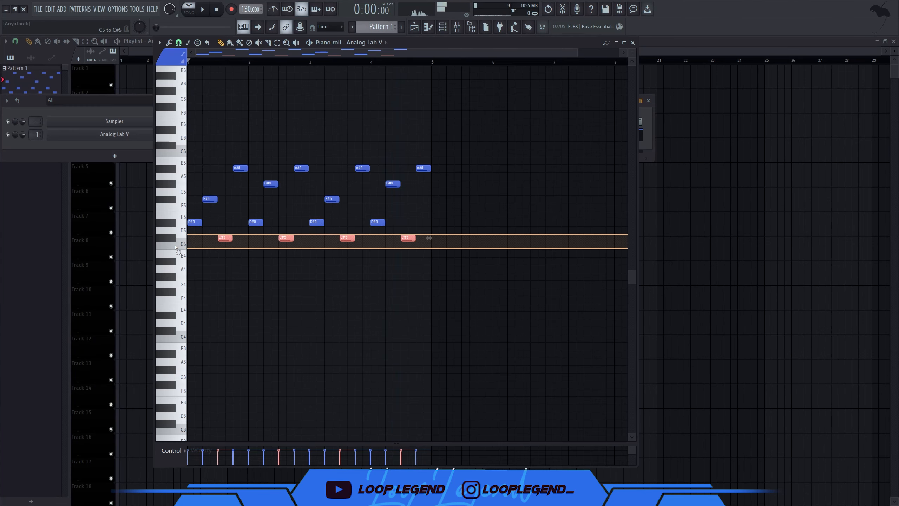
- Select all four C#5 notes in the melody and lower them to A#4 while listening to the pattern
{"action": "left_click_drag", "start_coordinate": [175, 245], "coordinate": [175, 246]}
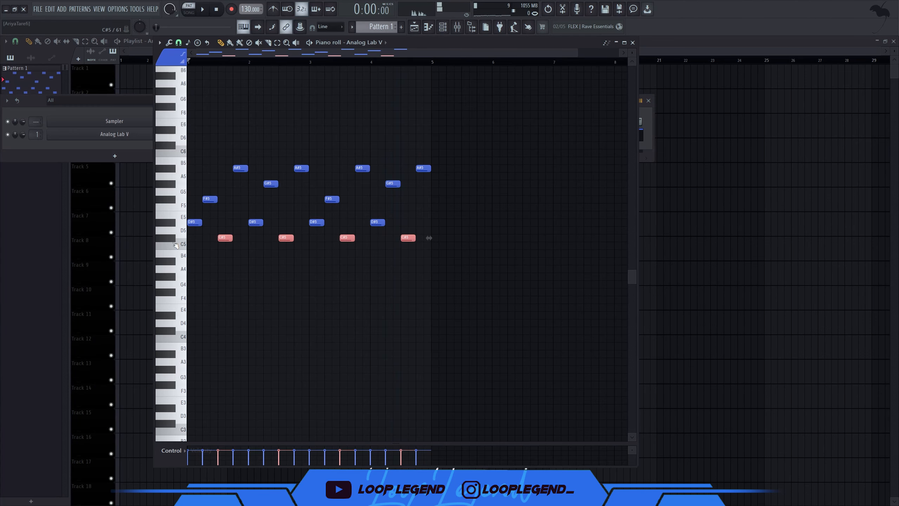
{"action": "key", "text": "shift+Down"}
{"action": "key", "text": "shift+Down"}
{"action": "key", "text": "ctrl+Up"}
{"action": "key", "text": "ctrl+Down"}
{"action": "key", "text": "space"}
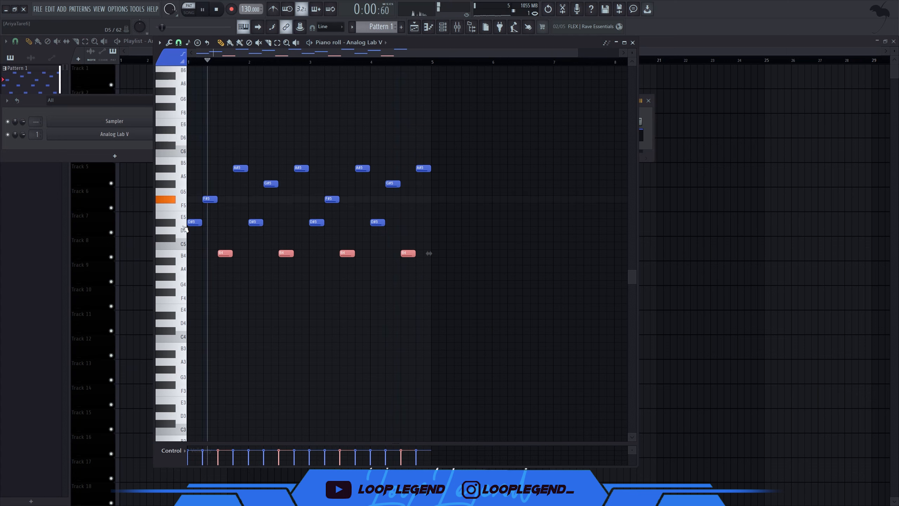
{"action": "key", "text": "shift+Down"}
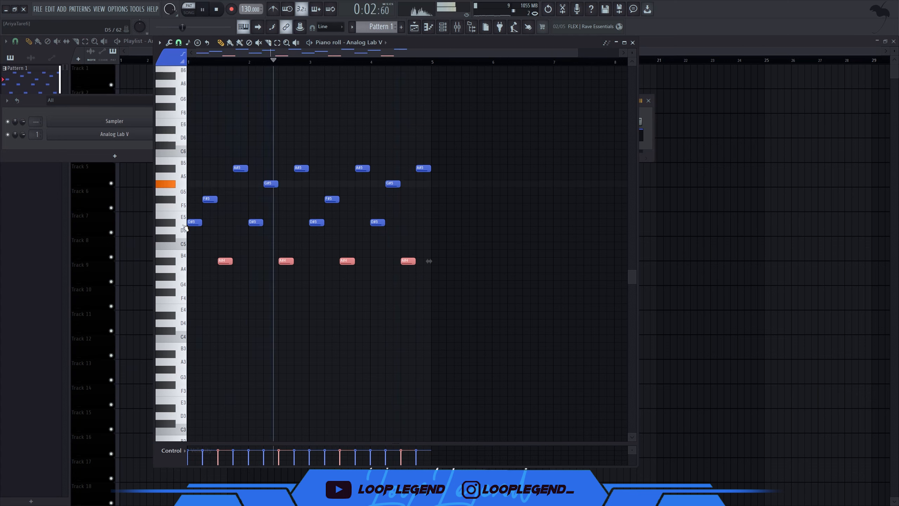
{"action": "key", "text": "space"}
- Place a D#4 note for Analog Lab V #2 and audition the bass presets Phrygian and Roar
{"action": "left_click_drag", "start_coordinate": [226, 262], "coordinate": [197, 316]}
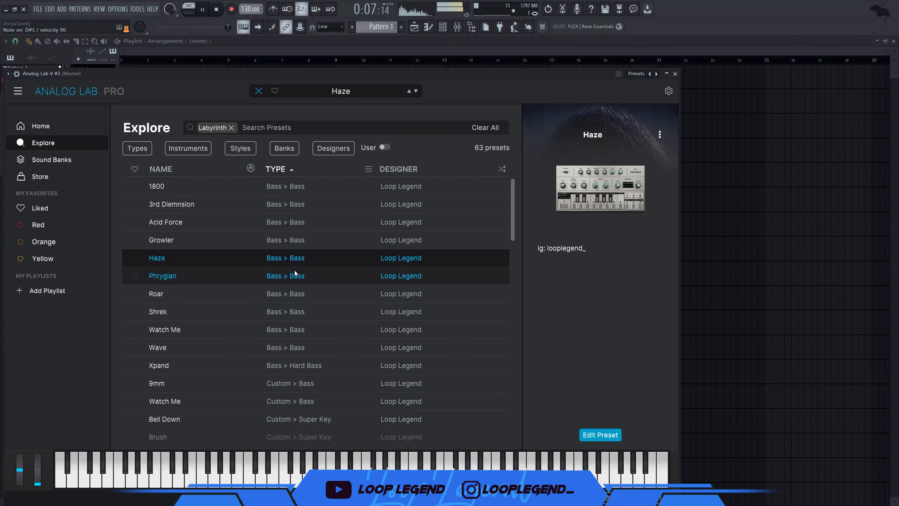
{"action": "left_click", "coordinate": [296, 276]}
{"action": "left_click", "coordinate": [298, 294]}
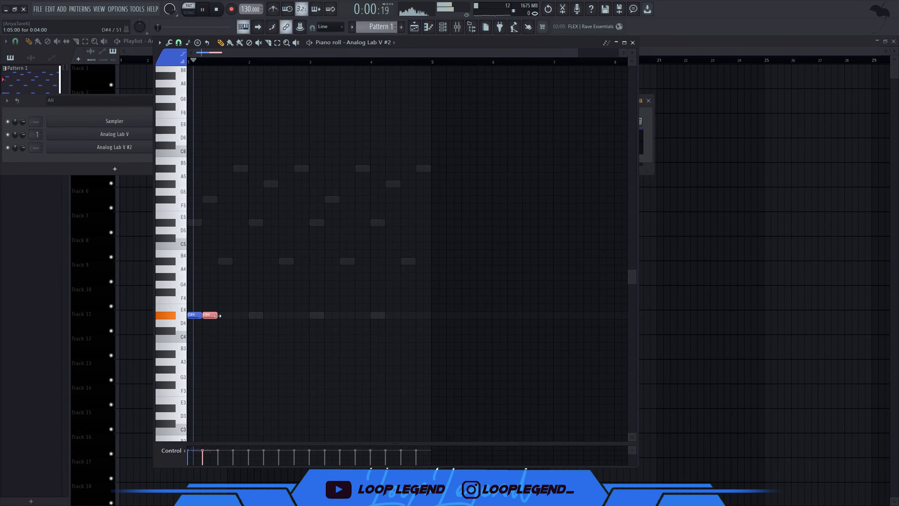
- Lengthen the second D#4 note in the Analog Lab V #2 bass part and stop playback
{"action": "left_click_drag", "start_coordinate": [217, 316], "coordinate": [324, 315]}
{"action": "key", "text": "space"}
{"action": "left_click", "coordinate": [262, 314]}
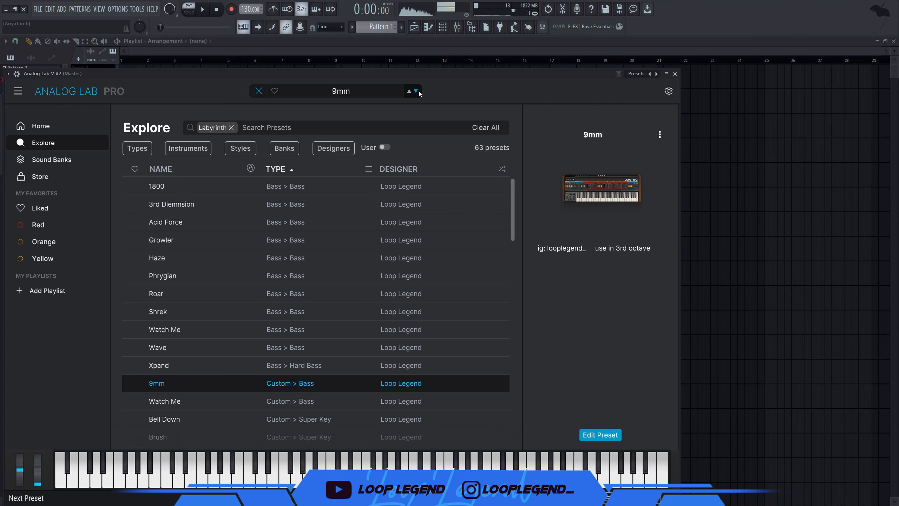
- Step through the presets from 9mm past Watch Me to Bell Down while listening, and go back one preset
{"action": "left_click", "coordinate": [416, 91]}
{"action": "key", "text": "space"}
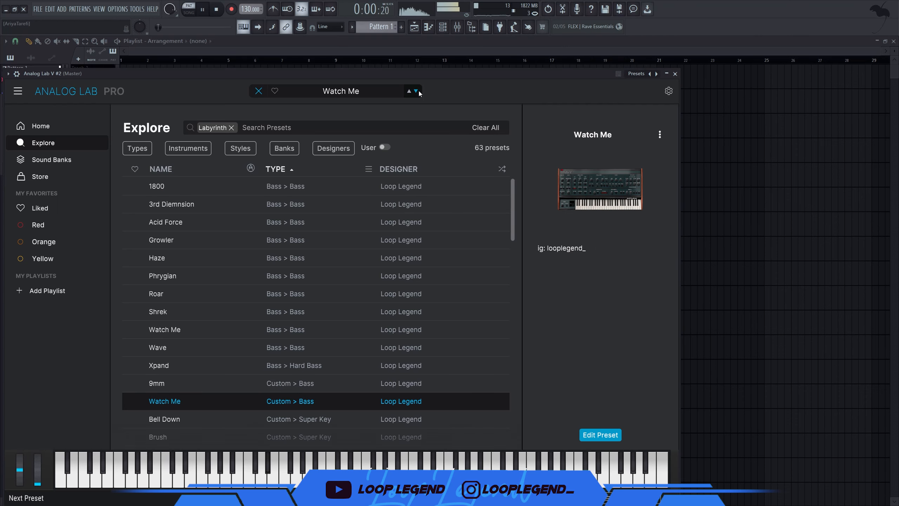
{"action": "left_click", "coordinate": [417, 92]}
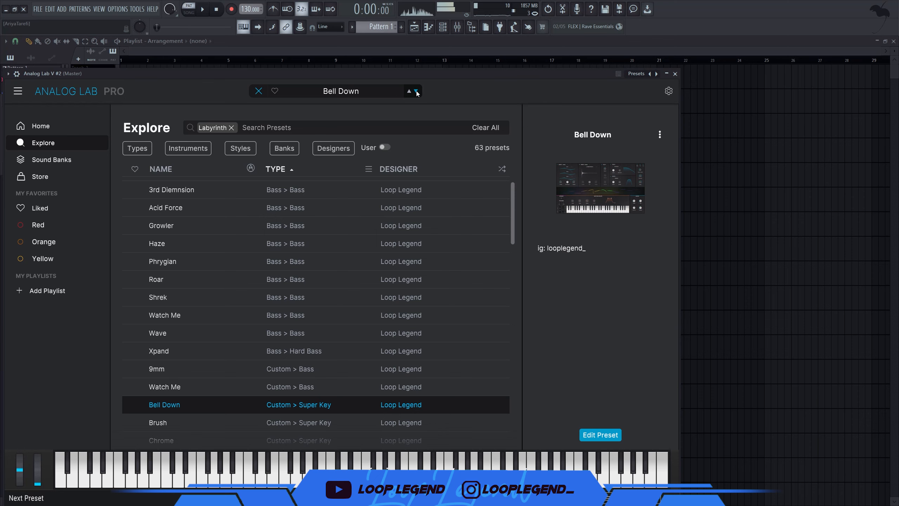
{"action": "left_click", "coordinate": [410, 91]}
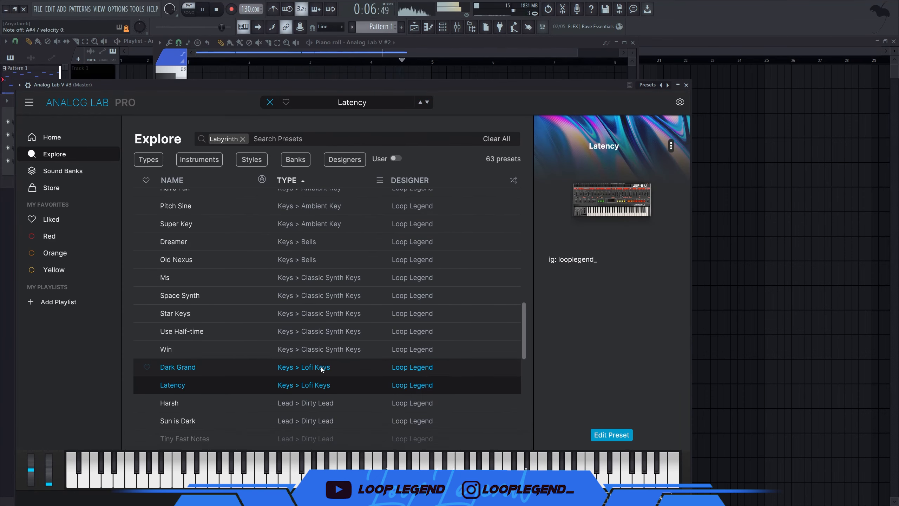
- Audition the soft lead presets Adoba, Cyberpunk and Cheep in Analog Lab V #3, load From and close the plugin
{"action": "scroll", "coordinate": [320, 367], "scroll_direction": "down", "scroll_amount": 4}
{"action": "left_click", "coordinate": [332, 385]}
{"action": "scroll", "coordinate": [337, 338], "scroll_direction": "down", "scroll_amount": 3}
{"action": "scroll", "coordinate": [321, 376], "scroll_direction": "down", "scroll_amount": 1}
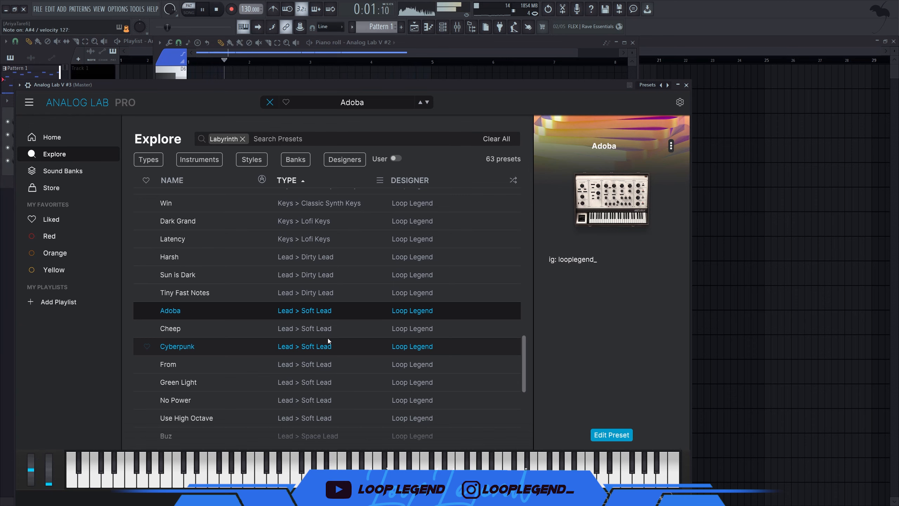
{"action": "left_click", "coordinate": [327, 339]}
{"action": "left_click", "coordinate": [332, 330]}
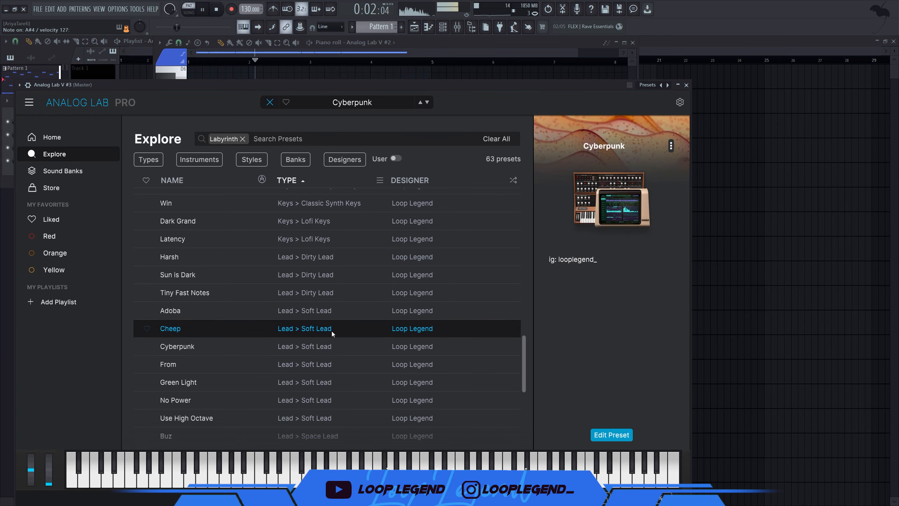
{"action": "left_click", "coordinate": [326, 366]}
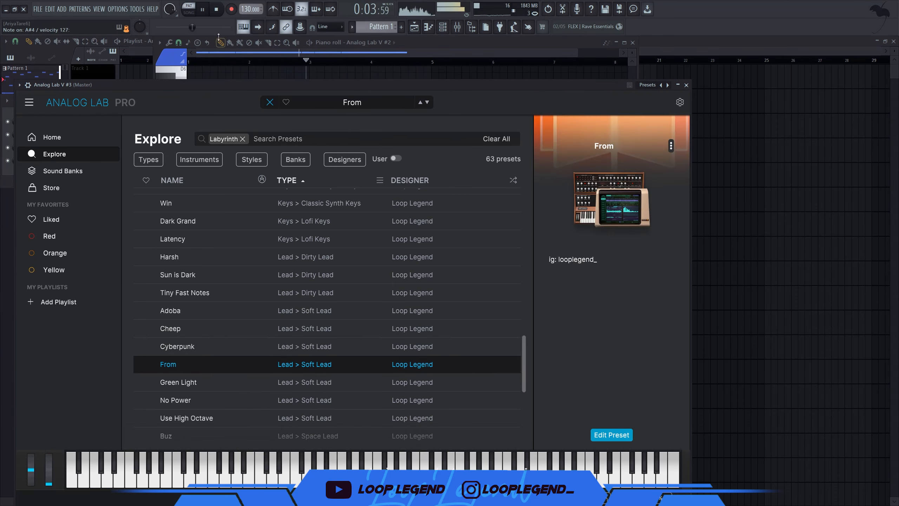
{"action": "left_click", "coordinate": [686, 85]}
{"action": "key", "text": "space"}
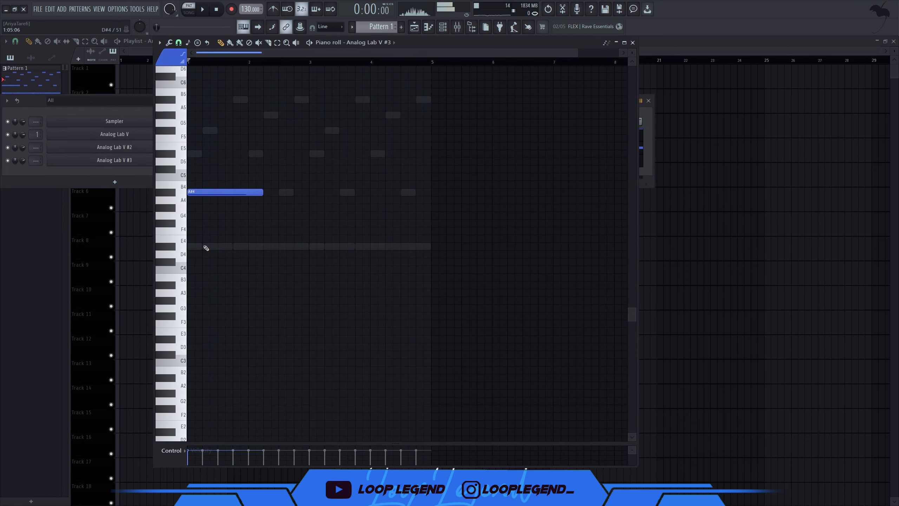
- Add a D#4 note half a beat after the start of the A#4 note and shorten both to one and a half beats
{"action": "left_click", "coordinate": [198, 249]}
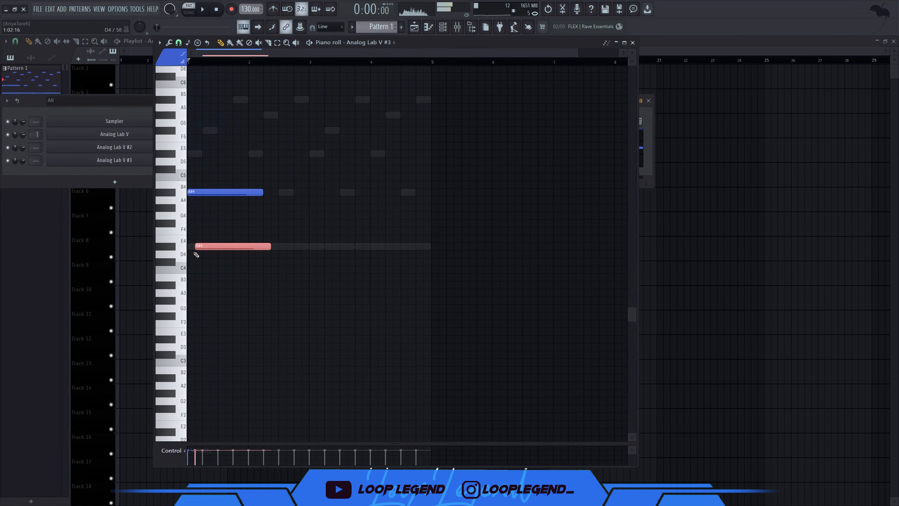
{"action": "scroll", "coordinate": [248, 278], "scroll_direction": "up", "scroll_amount": 2}
{"action": "key", "text": "ctrl+a"}
{"action": "left_click_drag", "start_coordinate": [328, 194], "coordinate": [231, 199]}
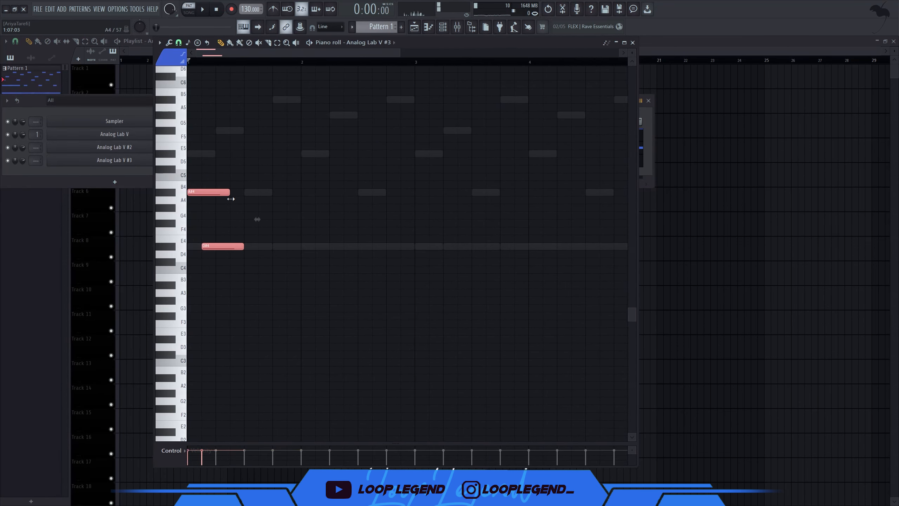
- Duplicate the two-note figure with its copied upper note on G#4, and duplicate the whole four-note phrase
{"action": "key", "text": "ctrl+b"}
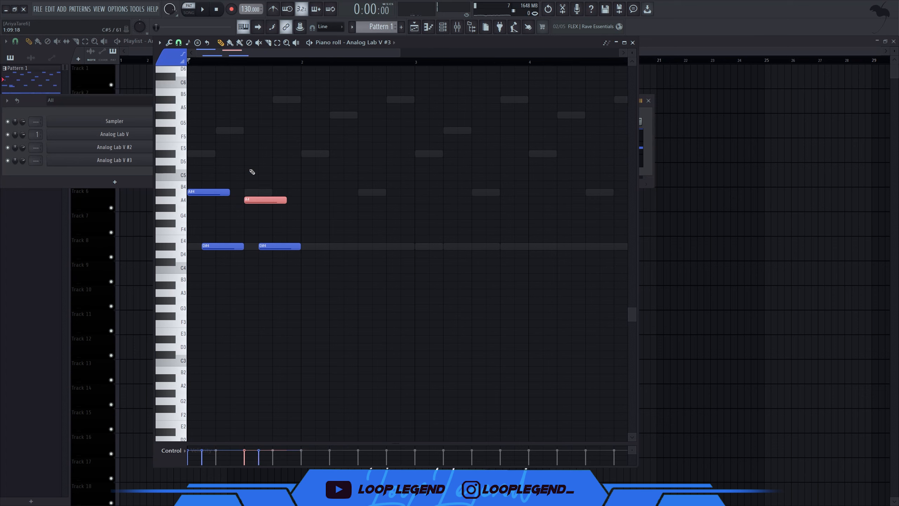
{"action": "key", "text": "ctrl+a"}
{"action": "key", "text": "ctrl+b"}
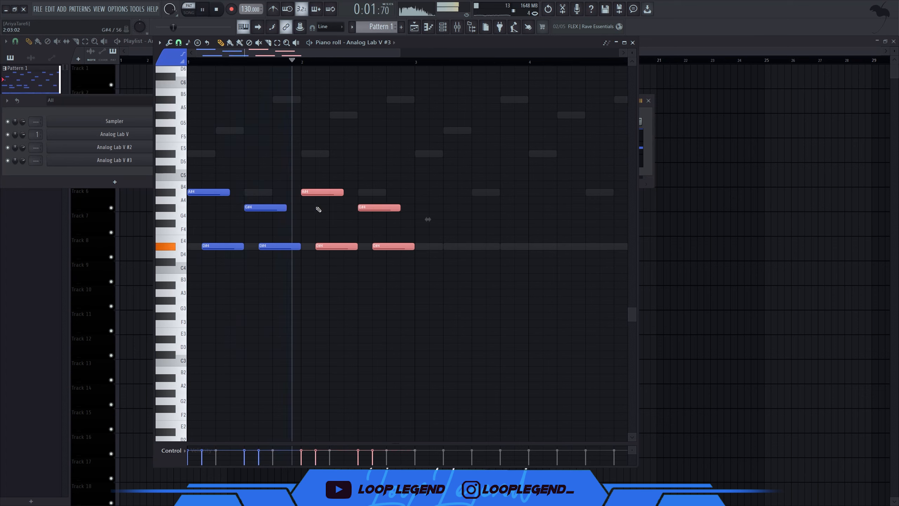
- Lower the third upper note, at the start of bar 2, four semitones to F#4
{"action": "left_click_drag", "start_coordinate": [317, 209], "coordinate": [384, 231]}
{"action": "key", "text": "shift+Down"}
{"action": "key", "text": "shift+Down"}
{"action": "key", "text": "shift+Down"}
{"action": "key", "text": "shift+Down"}
- Raise the last upper note of the phrase, in the second half of bar 2, to D#5 and stop playback
{"action": "key", "text": "shift+Up"}
{"action": "key", "text": "shift+Up"}
{"action": "key", "text": "shift+Up"}
{"action": "key", "text": "shift+Up"}
{"action": "key", "text": "shift+Up"}
{"action": "key", "text": "shift+Up"}
{"action": "key", "text": "shift+Up"}
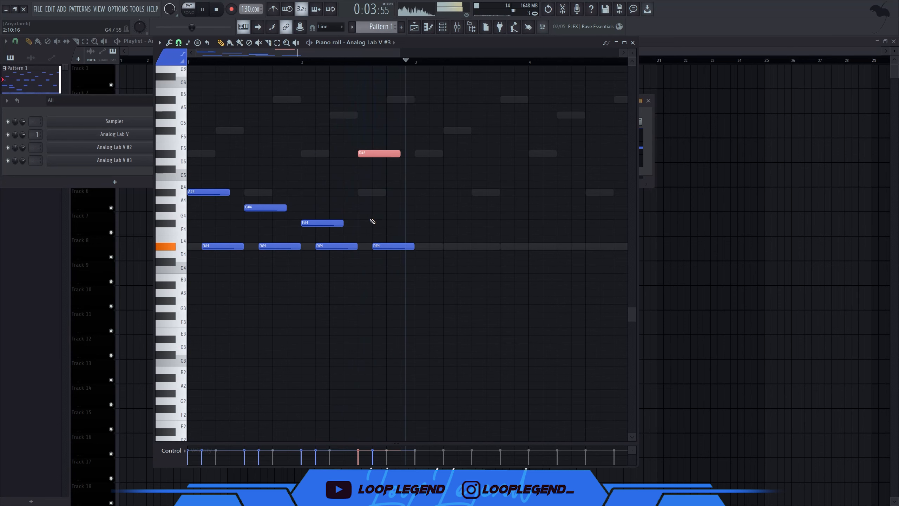
{"action": "key", "text": "space"}
{"action": "key", "text": "ctrl+a"}
{"action": "key", "text": "ctrl+b"}
{"action": "scroll", "coordinate": [377, 213], "scroll_direction": "down", "scroll_amount": 2}
{"action": "key", "text": "ctrl+z"}
- Paste a copy of the phrase over itself one octave higher and compress the copy to about half its length
{"action": "key", "text": "ctrl+c"}
{"action": "key", "text": "ctrl+v"}
{"action": "key", "text": "ctrl+Up"}
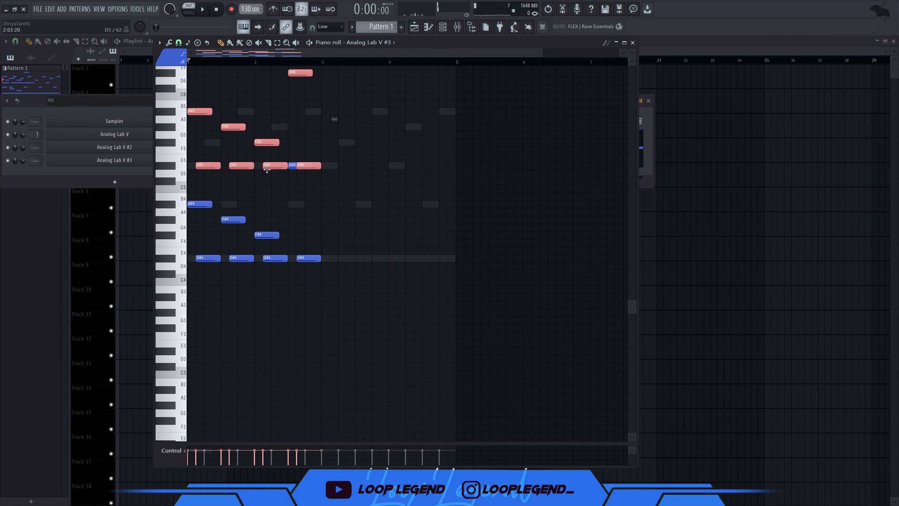
{"action": "left_click_drag", "start_coordinate": [336, 123], "coordinate": [268, 121]}
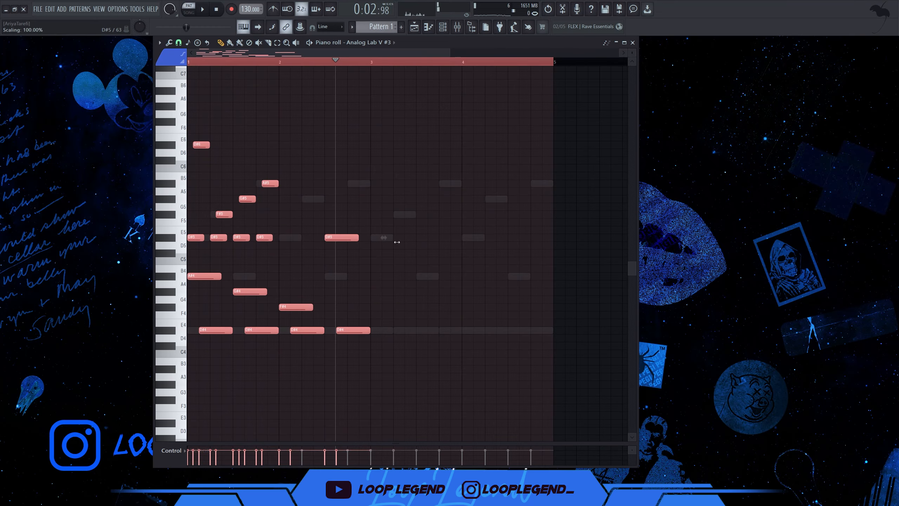
- Stretch all the notes to 200% and adjust the start time of a strum applied to them
{"action": "left_click_drag", "start_coordinate": [391, 241], "coordinate": [561, 249]}
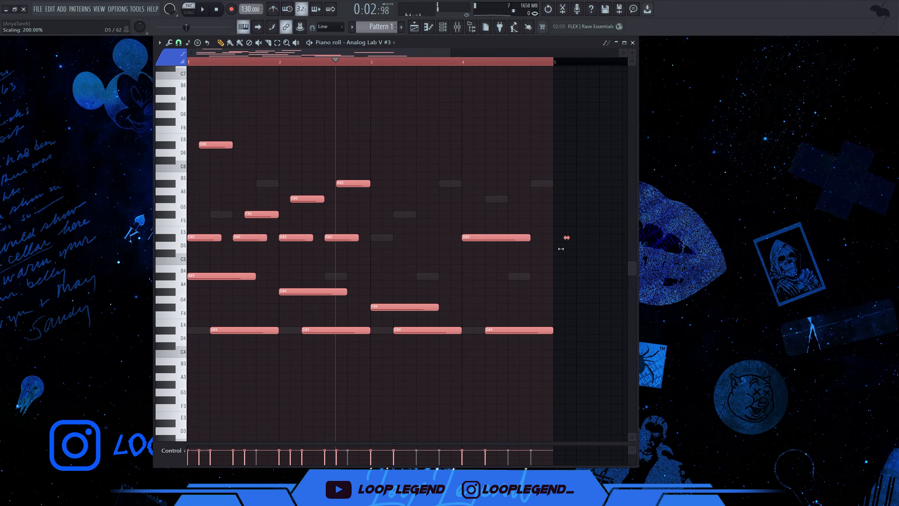
{"action": "left_click", "coordinate": [249, 65]}
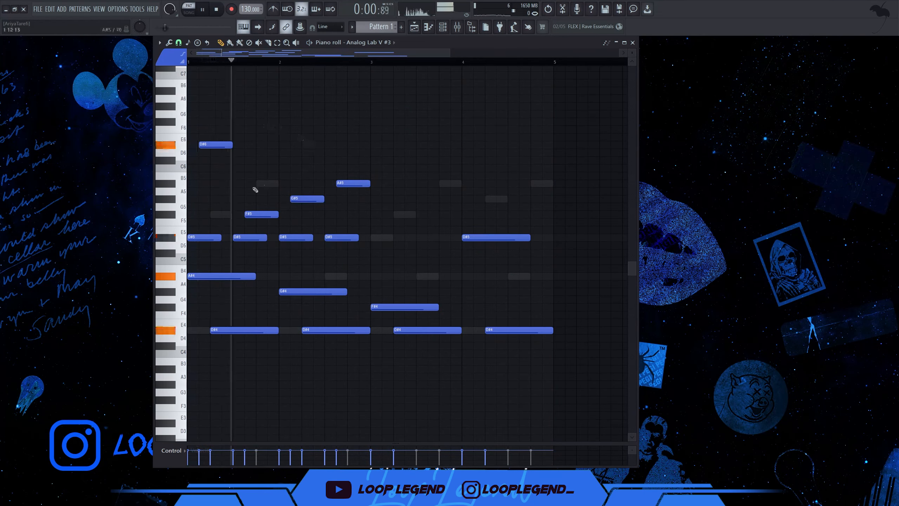
{"action": "key", "text": "alt+s"}
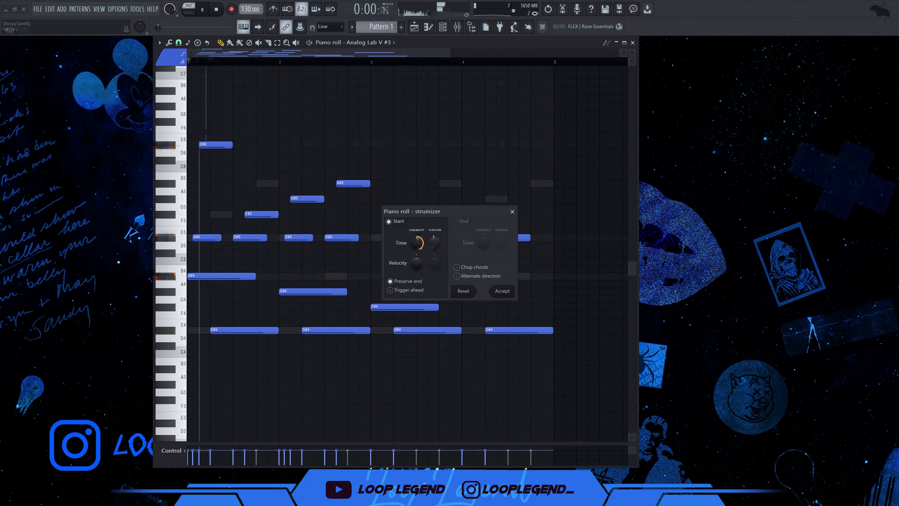
{"action": "left_click_drag", "start_coordinate": [417, 238], "coordinate": [417, 245]}
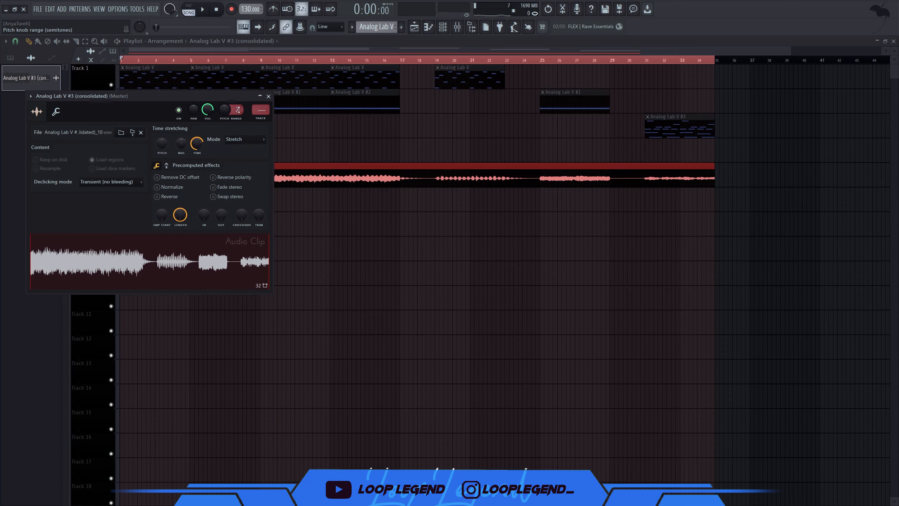
- Set the declicking mode of the consolidated Analog Lab V #3 audio clip to Generic (bleeding) and close its settings
{"action": "left_click", "coordinate": [125, 182]}
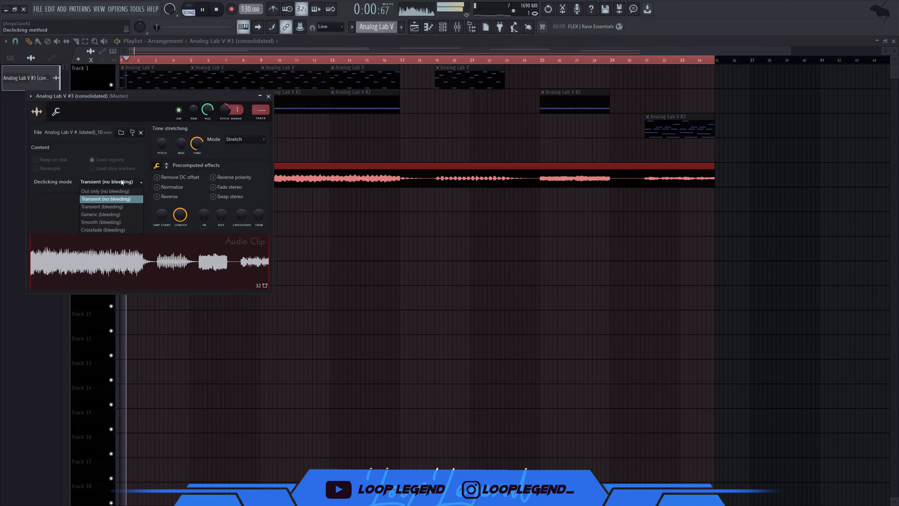
{"action": "left_click", "coordinate": [119, 214]}
{"action": "left_click_drag", "start_coordinate": [205, 95], "coordinate": [232, 114]}
{"action": "key", "text": "Escape"}
{"action": "key", "text": "Escape"}
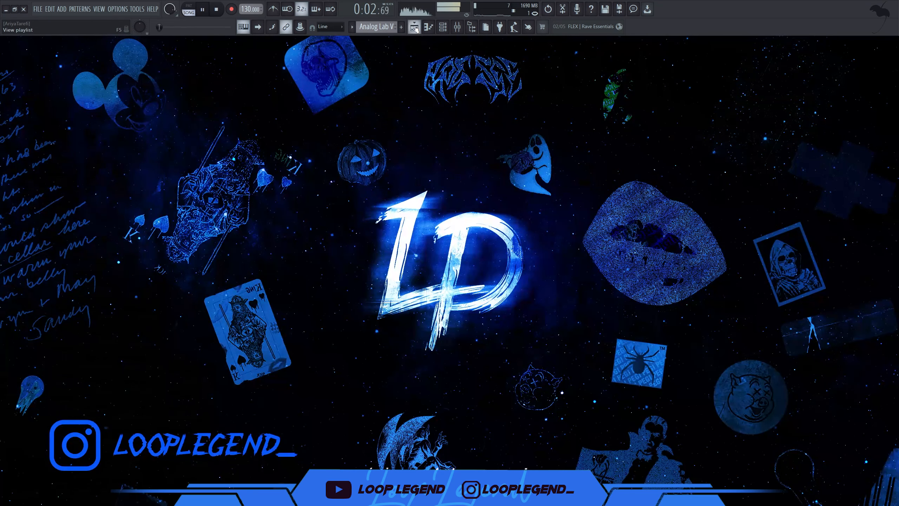
- Return to the playlist, reopen the consolidated clip's settings and adjust its time-stretching pitch
{"action": "left_click", "coordinate": [414, 27]}
{"action": "double_click", "coordinate": [198, 136]}
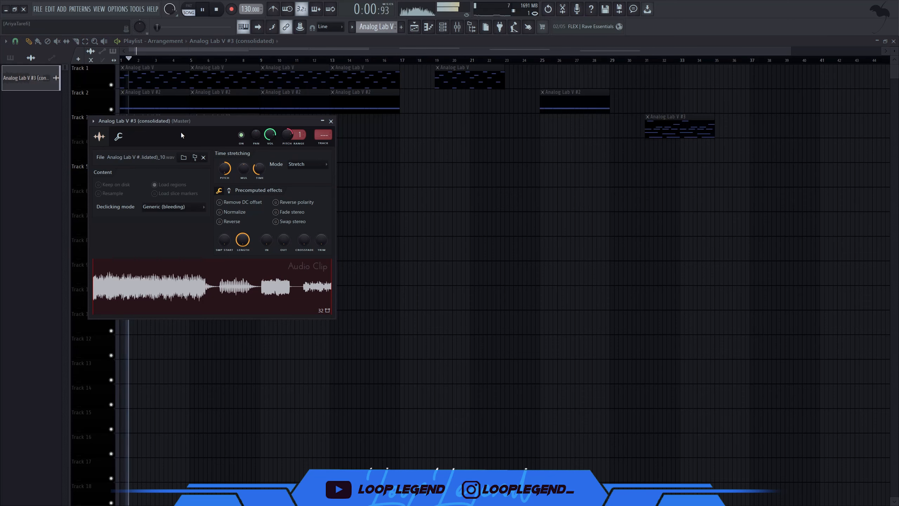
{"action": "left_click_drag", "start_coordinate": [225, 166], "coordinate": [224, 177]}
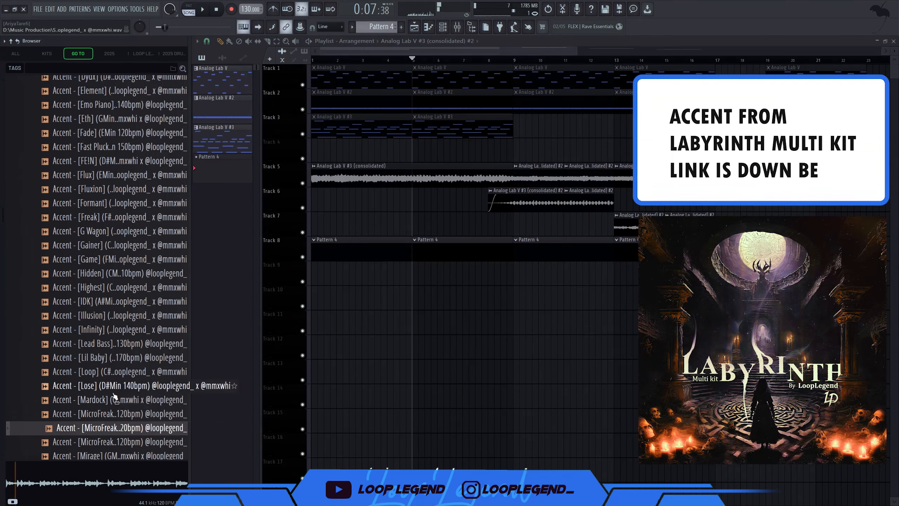
- Place the Accent - [Mardock] sample on Track 10 and set it to Stretch mode, +200 cents pitch shift and pitch range 1
{"action": "left_click", "coordinate": [123, 399]}
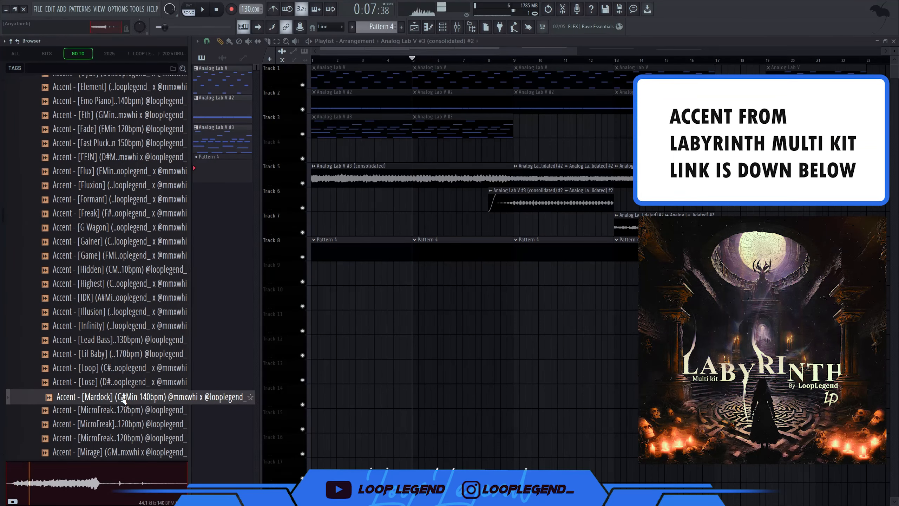
{"action": "left_click_drag", "start_coordinate": [123, 400], "coordinate": [337, 290]}
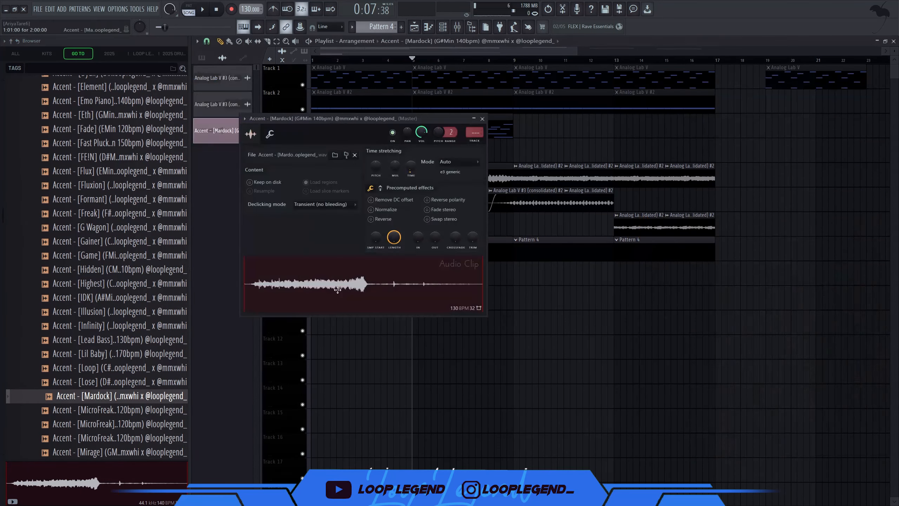
{"action": "left_click", "coordinate": [440, 164]}
{"action": "left_click", "coordinate": [455, 185]}
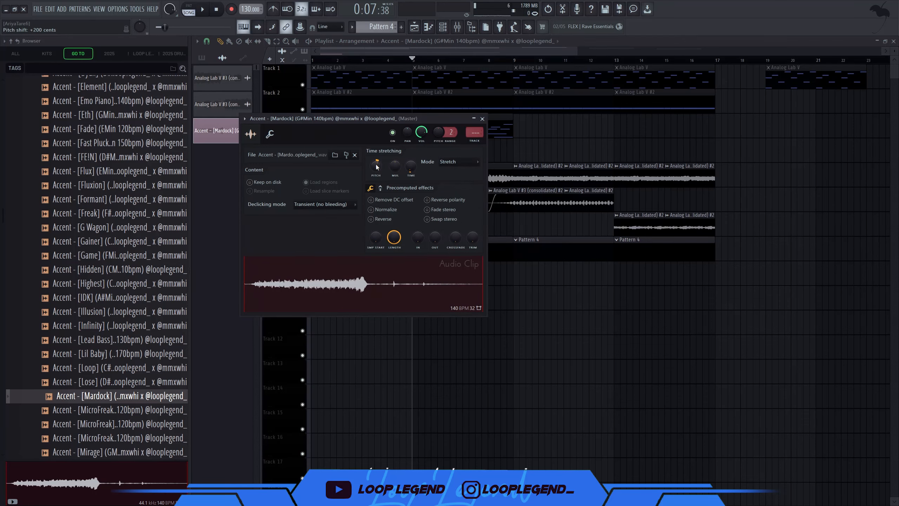
{"action": "left_click_drag", "start_coordinate": [450, 133], "coordinate": [450, 137]}
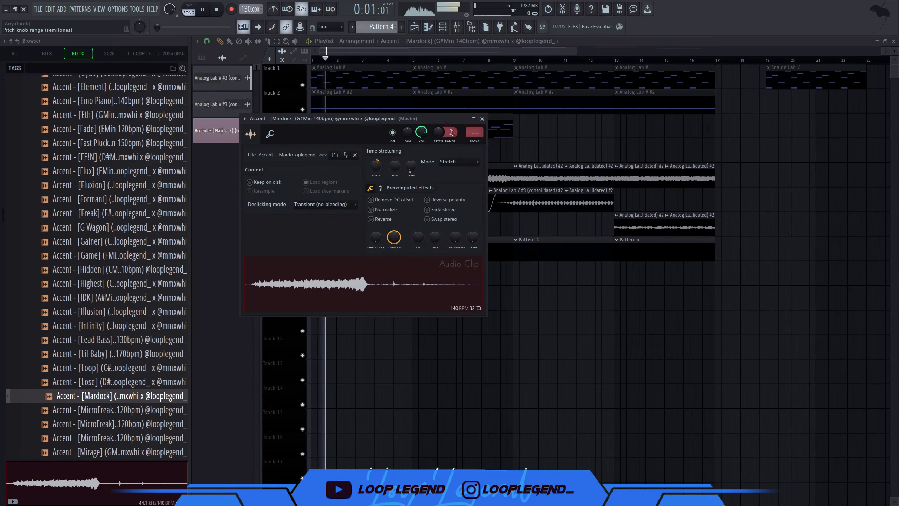
- Reverse the accent clip that starts at bar 9 on Track 10 and audition it
{"action": "key", "text": "space"}
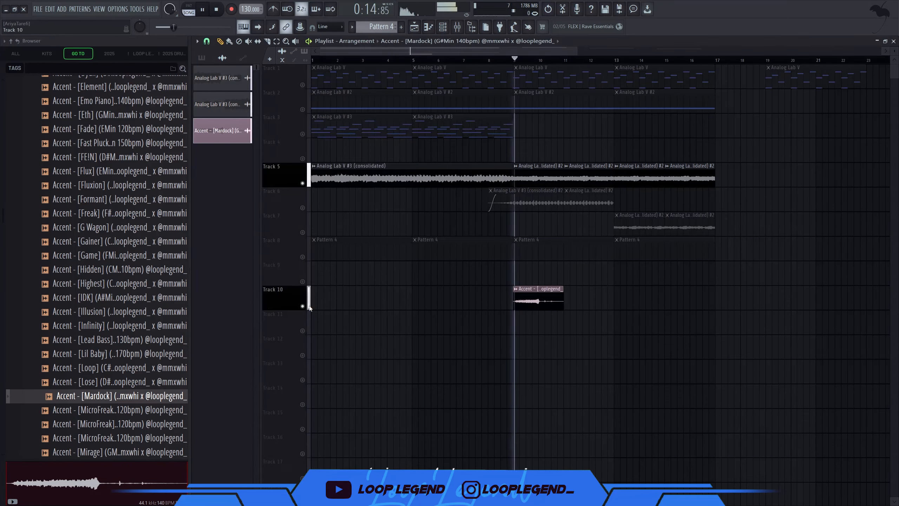
{"action": "key", "text": "alt+F8"}
{"action": "scroll", "coordinate": [269, 322], "scroll_direction": "up", "scroll_amount": 6}
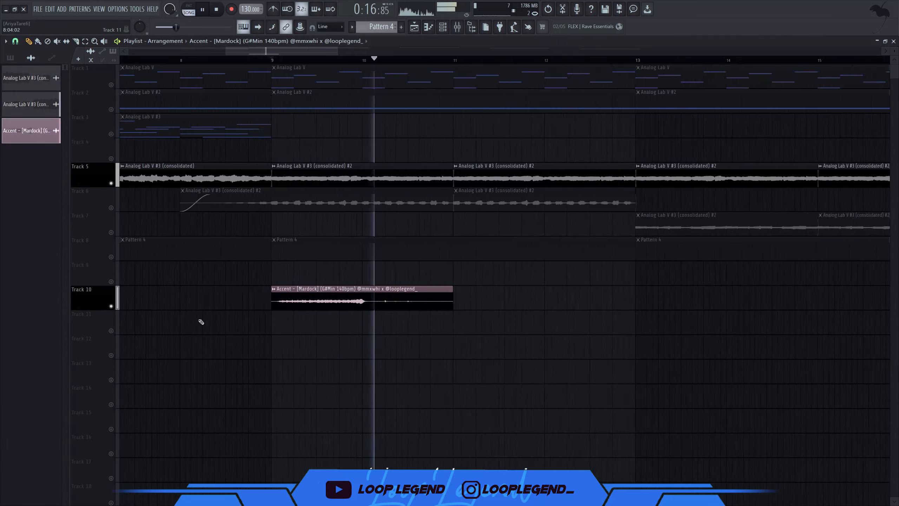
{"action": "double_click", "coordinate": [321, 301]}
{"action": "left_click", "coordinate": [201, 220]}
{"action": "key", "text": "space"}
{"action": "key", "text": "space"}
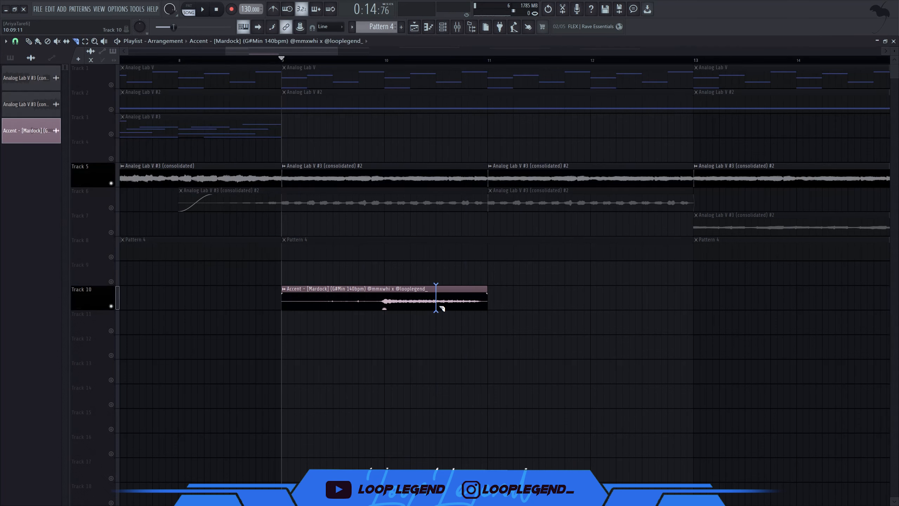
- Slice a half-bar section out of the reversed accent and move it to the start of bar 9
{"action": "right_click", "coordinate": [415, 298]}
{"action": "left_click_drag", "start_coordinate": [458, 303], "coordinate": [307, 301]}
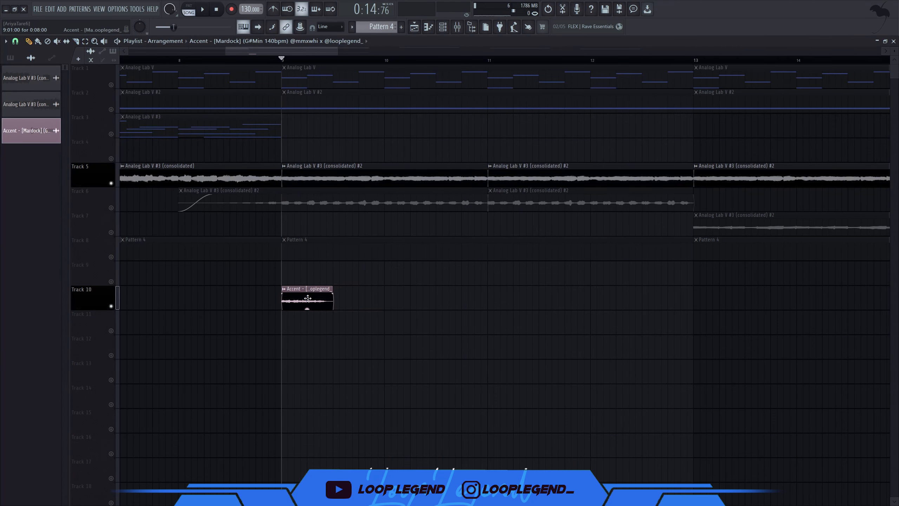
{"action": "key", "text": "space"}
- Try duplicating the accent segment on Track 10, and trim its end to exactly half a bar
{"action": "left_click", "coordinate": [308, 307], "text": "ctrl"}
{"action": "key", "text": "ctrl+b"}
{"action": "scroll", "coordinate": [308, 308], "scroll_direction": "up", "scroll_amount": 3}
{"action": "key", "text": "space"}
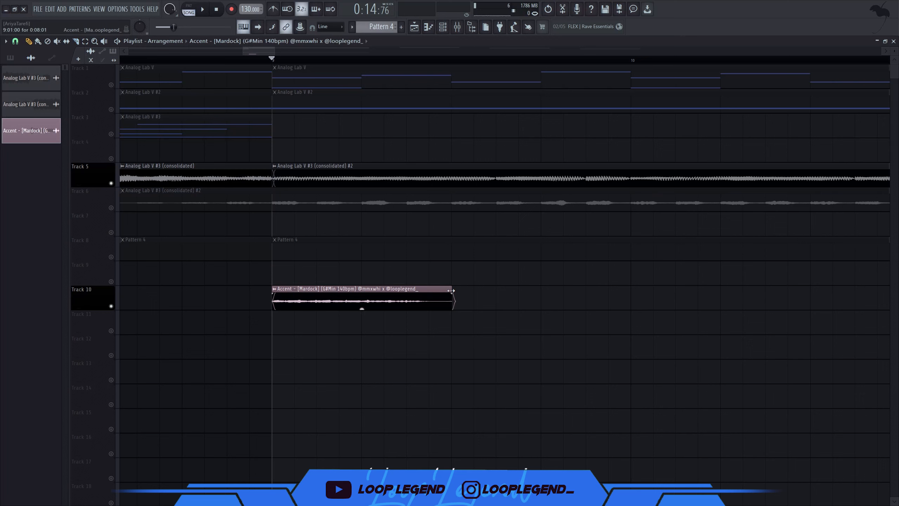
{"action": "left_click_drag", "start_coordinate": [483, 286], "coordinate": [487, 287]}
{"action": "key", "text": "c"}
{"action": "right_click", "coordinate": [460, 304]}
{"action": "key", "text": "p"}
- Duplicate the half-bar accent segment directly after itself to fill bar 9 on Track 10
{"action": "key", "text": "space"}
{"action": "left_click", "coordinate": [344, 300], "text": "ctrl"}
{"action": "key", "text": "ctrl+b"}
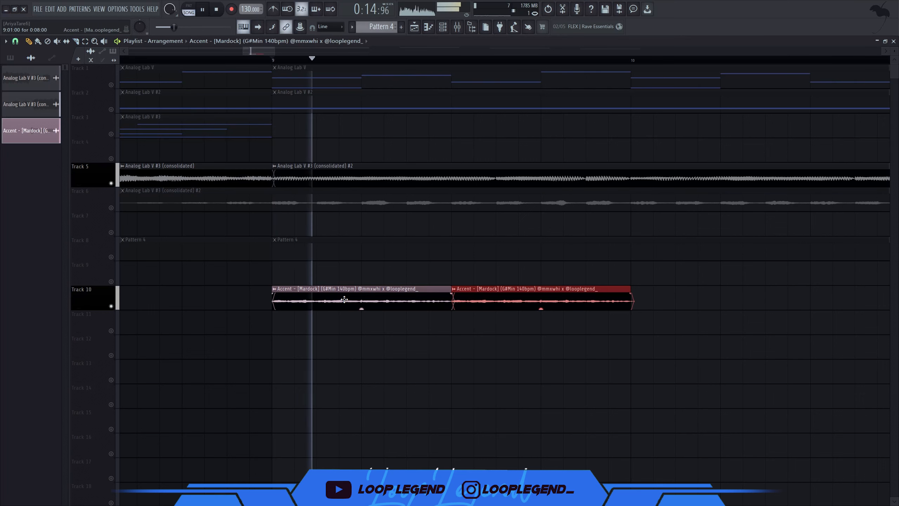
{"action": "key", "text": "ctrl+d"}
{"action": "left_click_drag", "start_coordinate": [567, 246], "coordinate": [355, 334]}
{"action": "key", "text": "space"}
{"action": "left_click", "coordinate": [375, 344], "text": "ctrl"}
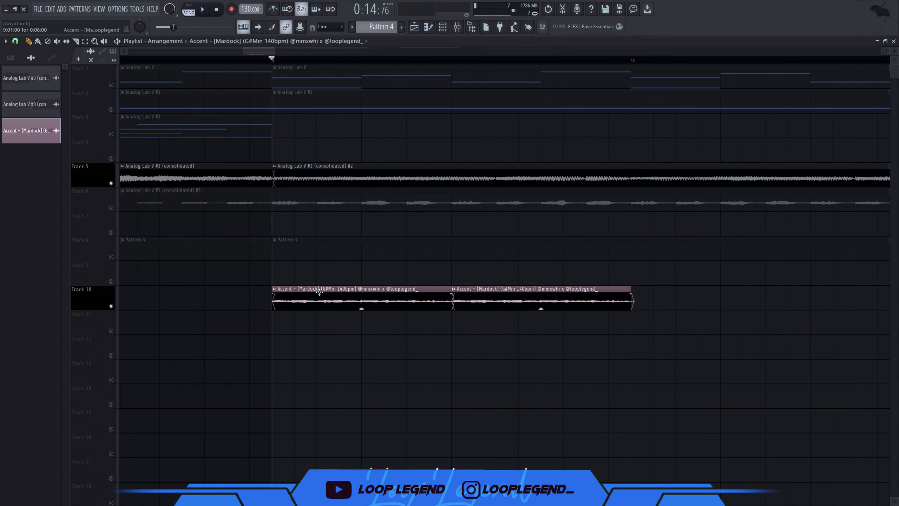
- Copy the first accent segment down to Track 11, make the copy unique and unmute that track
{"action": "left_click_drag", "start_coordinate": [318, 293], "coordinate": [321, 339]}
{"action": "left_click", "coordinate": [275, 314]}
{"action": "key", "text": "m"}
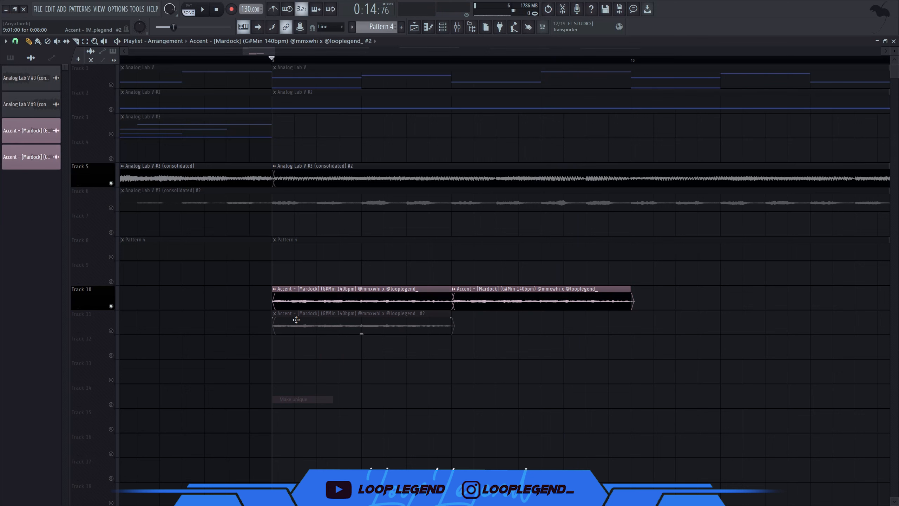
{"action": "left_click", "coordinate": [111, 331]}
- Turn off Reverse for the unique accent copy on Track 11
{"action": "double_click", "coordinate": [298, 323]}
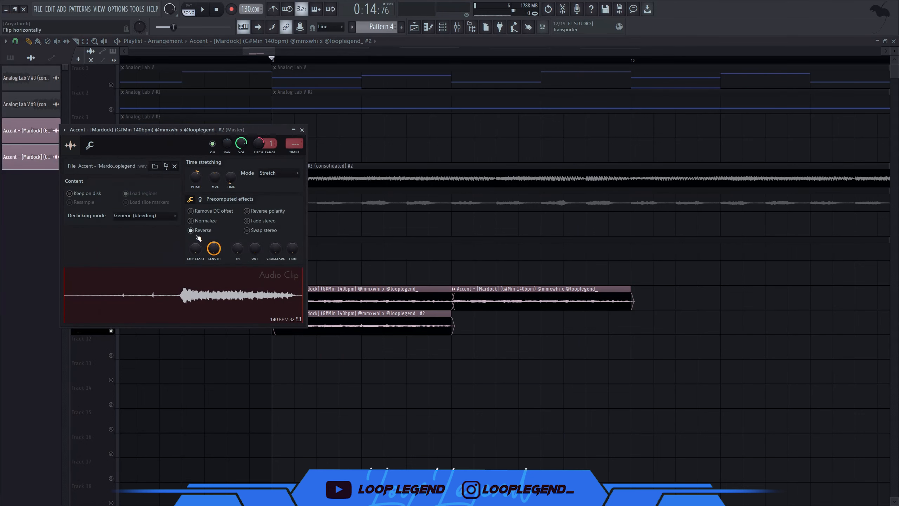
{"action": "left_click", "coordinate": [196, 233]}
{"action": "key", "text": "Escape"}
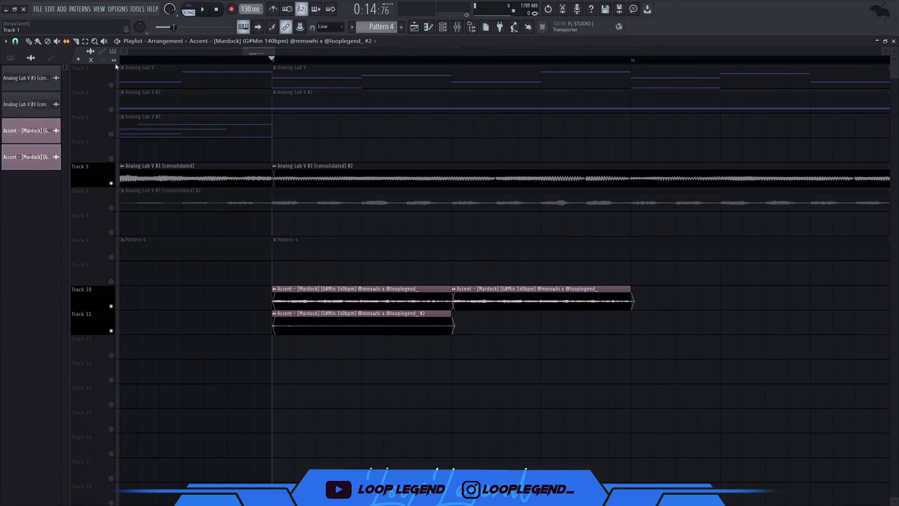
- Slip the audio inside the Track 11 accent clip so its swell falls near the clip's end, checking by playback
{"action": "left_click_drag", "start_coordinate": [657, 315], "coordinate": [588, 340]}
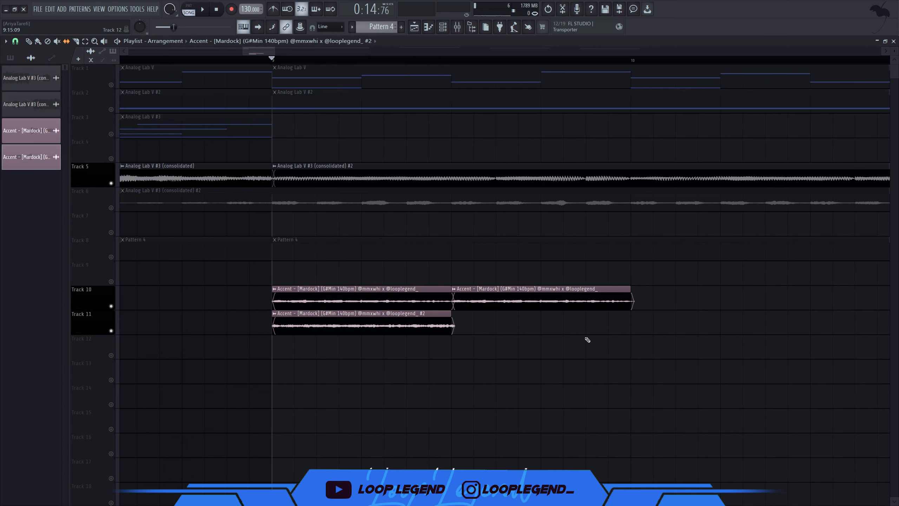
{"action": "key", "text": "space"}
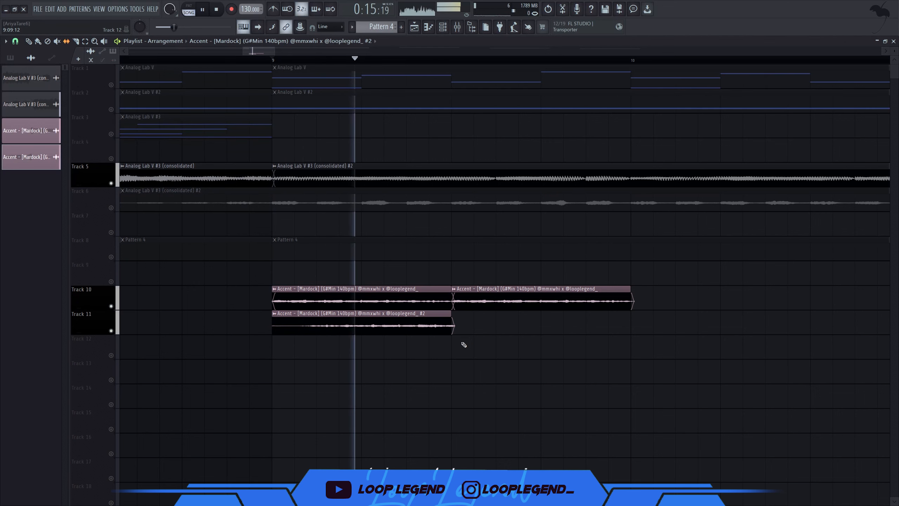
{"action": "key", "text": "space"}
{"action": "key", "text": "space"}
{"action": "key", "text": "space"}
{"action": "left_click_drag", "start_coordinate": [420, 323], "coordinate": [381, 323]}
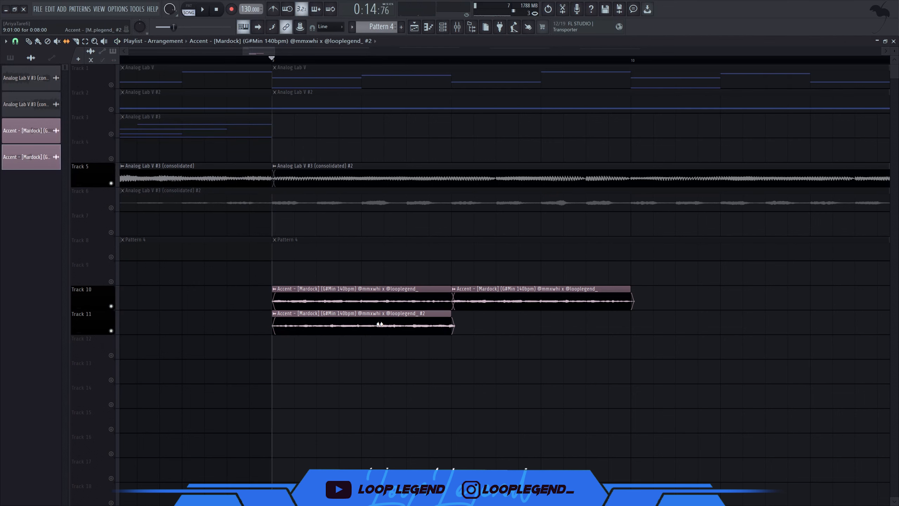
{"action": "key", "text": "space"}
{"action": "key", "text": "space"}
{"action": "key", "text": "space"}
{"action": "left_click_drag", "start_coordinate": [262, 328], "coordinate": [168, 297]}
{"action": "key", "text": "space"}
{"action": "key", "text": "space"}
{"action": "key", "text": "space"}
{"action": "key", "text": "space"}
{"action": "key", "text": "space"}
{"action": "key", "text": "space"}
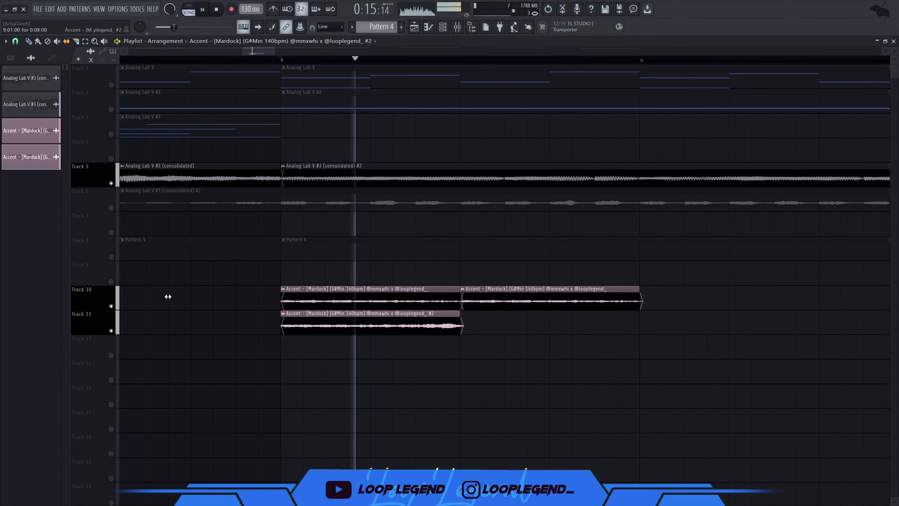
{"action": "key", "text": "space"}
{"action": "key", "text": "space"}
- Duplicate the Track 11 accent segment to fill bar 9, and repeat the accent clips of both tracks after it
{"action": "left_click_drag", "start_coordinate": [500, 325], "coordinate": [353, 350]}
{"action": "key", "text": "ctrl+b"}
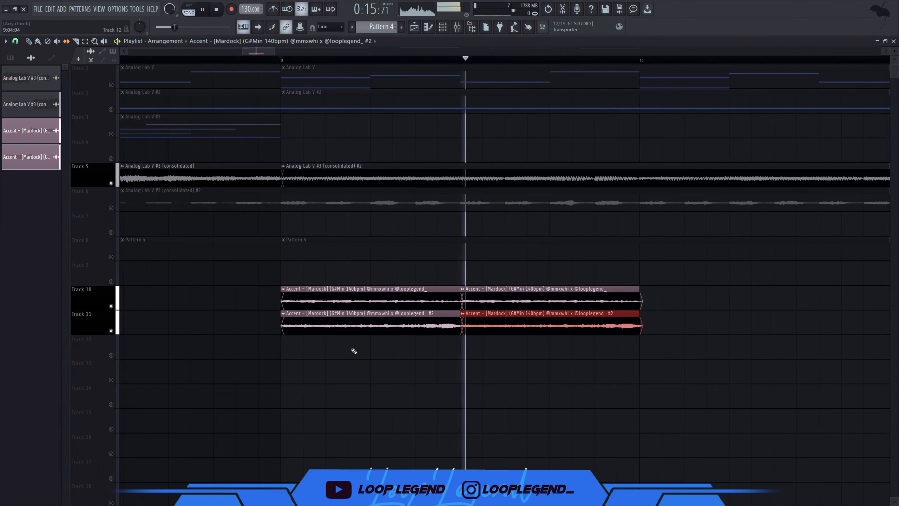
{"action": "scroll", "coordinate": [353, 350], "scroll_direction": "down", "scroll_amount": 4}
{"action": "left_click_drag", "start_coordinate": [551, 377], "coordinate": [307, 293]}
{"action": "key", "text": "ctrl+b"}
{"action": "scroll", "coordinate": [308, 294], "scroll_direction": "down", "scroll_amount": 4}
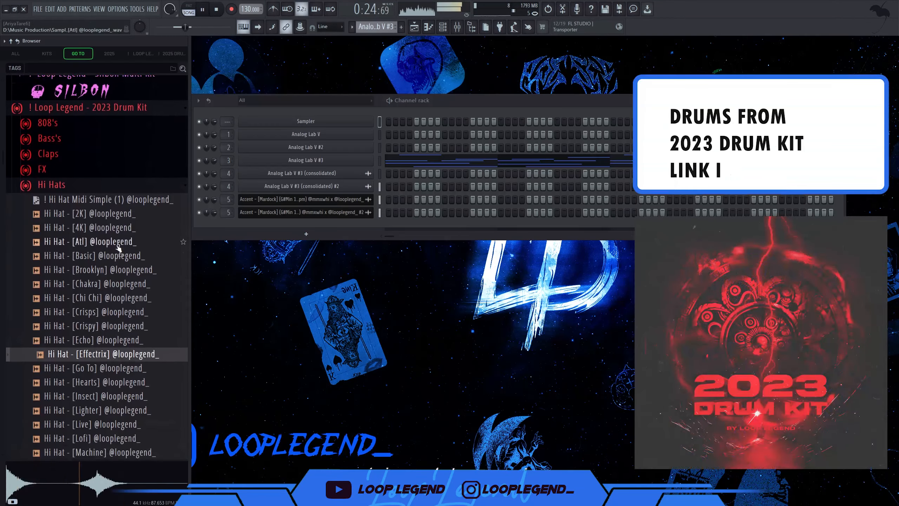
- Audition the Hi Hat - [Atl] sample from the 2023 Drum Kit and add it as a new channel
{"action": "left_click", "coordinate": [109, 242]}
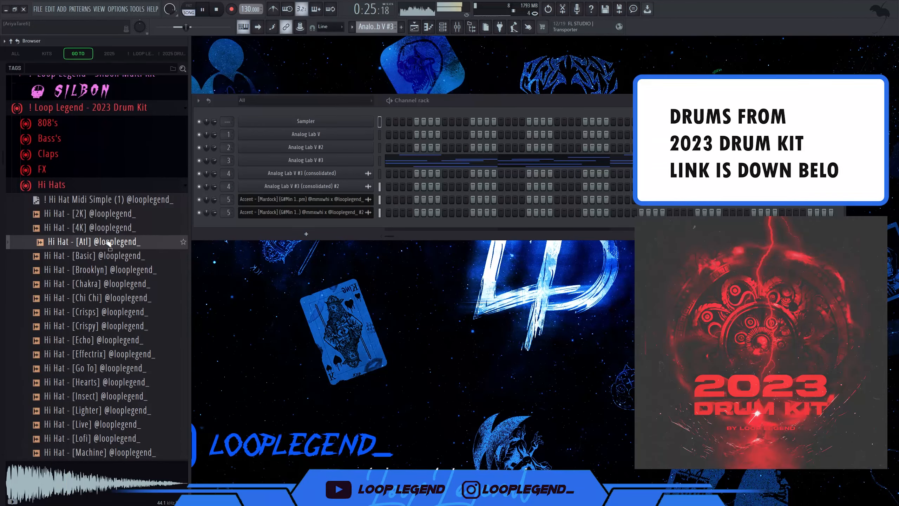
{"action": "left_click_drag", "start_coordinate": [108, 242], "coordinate": [330, 242]}
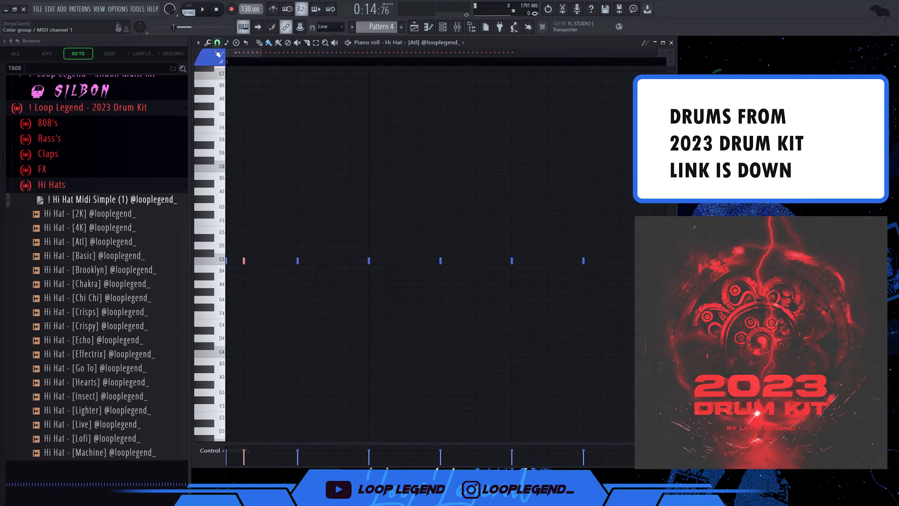
- Change the snap in the hi-hat's piano roll and enlarge the velocity lane
{"action": "left_click", "coordinate": [217, 42]}
{"action": "left_click", "coordinate": [231, 96]}
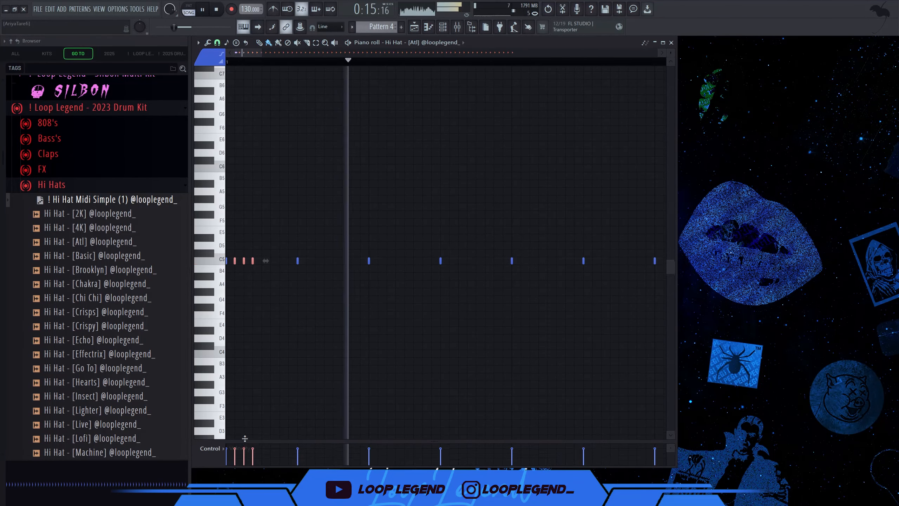
{"action": "left_click_drag", "start_coordinate": [243, 443], "coordinate": [237, 341]}
{"action": "key", "text": "space"}
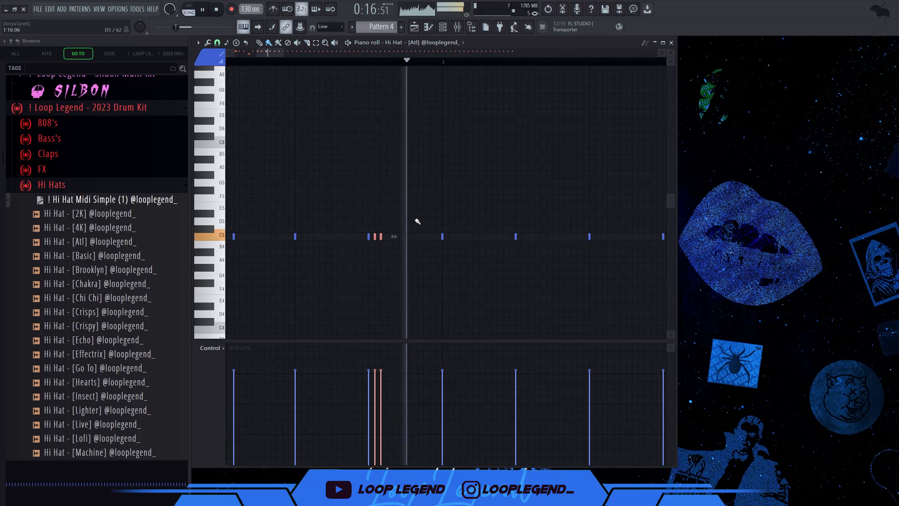
- Delete all hi-hat notes after the start of bar 3
{"action": "scroll", "coordinate": [446, 243], "scroll_direction": "down", "scroll_amount": 5}
{"action": "scroll", "coordinate": [546, 159], "scroll_direction": "down", "scroll_amount": 3}
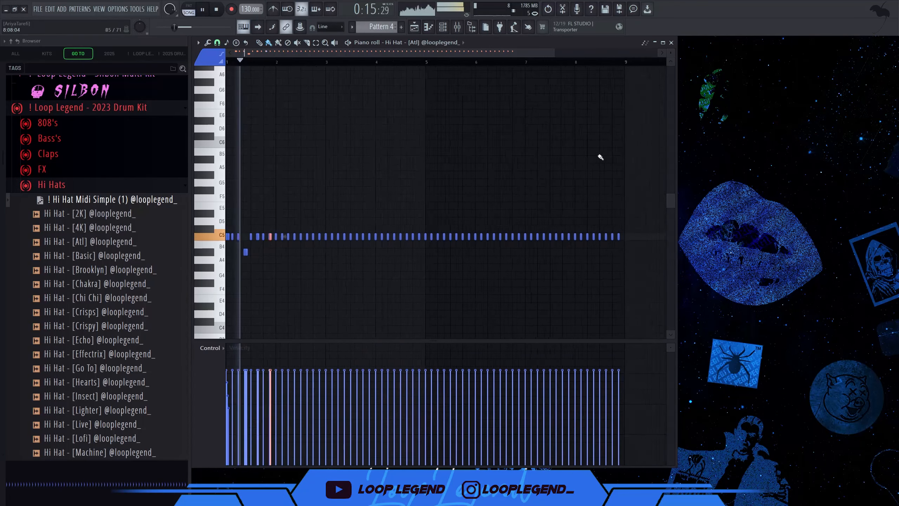
{"action": "left_click_drag", "start_coordinate": [632, 141], "coordinate": [325, 321]}
{"action": "key", "text": "Delete"}
{"action": "scroll", "coordinate": [250, 213], "scroll_direction": "up", "scroll_amount": 3}
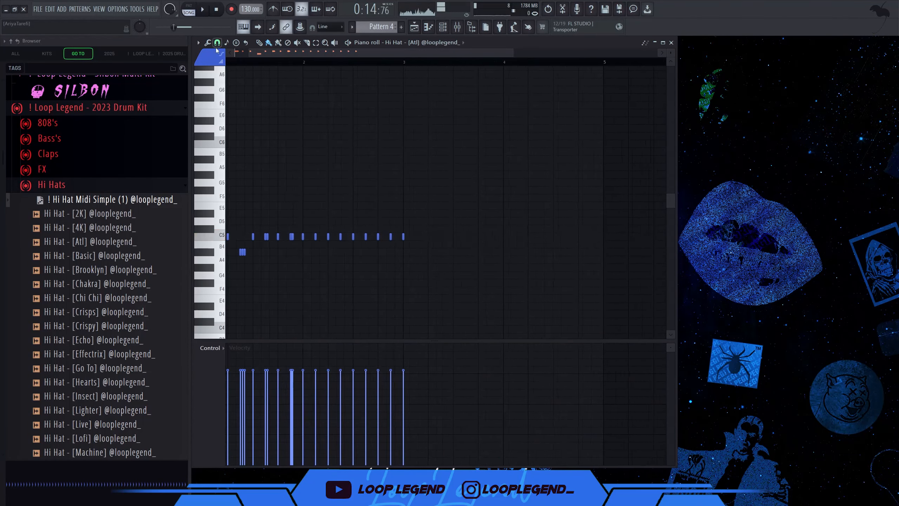
- Change the snap, add a triplet hi-hat roll before the middle of bar 2 and lower two hats after it to D#4
{"action": "left_click", "coordinate": [217, 42]}
{"action": "left_click", "coordinate": [227, 128]}
{"action": "scroll", "coordinate": [381, 234], "scroll_direction": "up", "scroll_amount": 3}
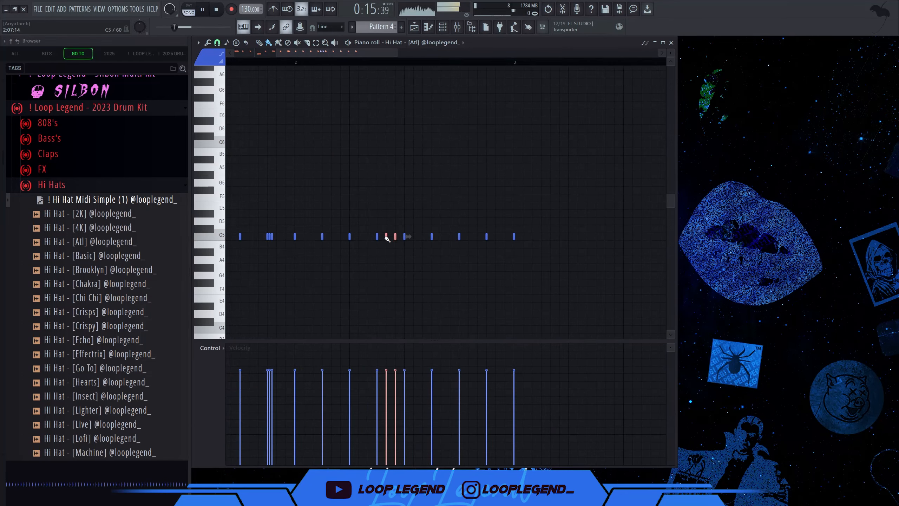
{"action": "left_click", "coordinate": [433, 306]}
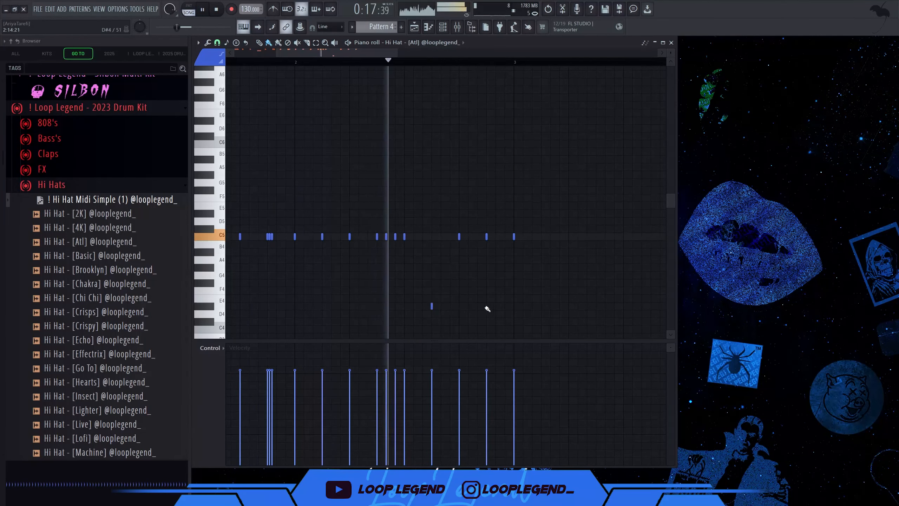
{"action": "left_click", "coordinate": [488, 306]}
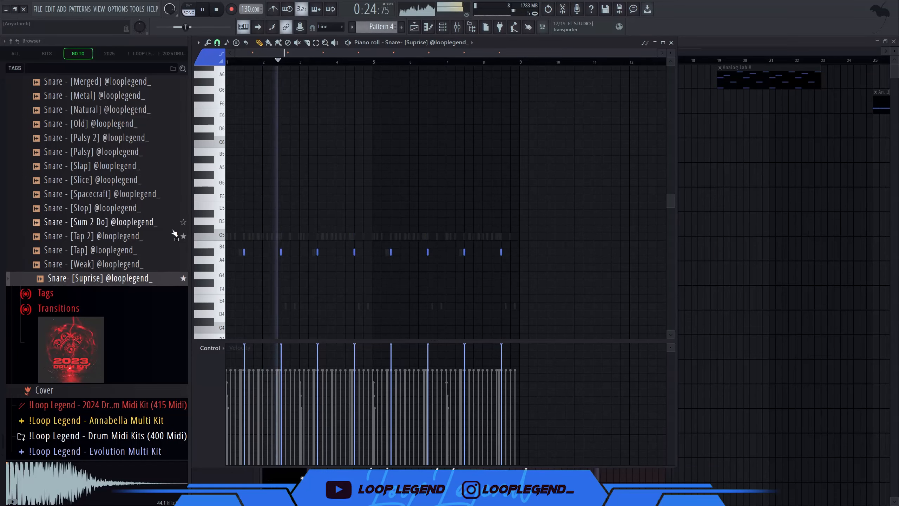
- Route the clap and snare channels to mixer inserts 7 and 8, beside the hi-hat on insert 6
{"action": "key", "text": "F6"}
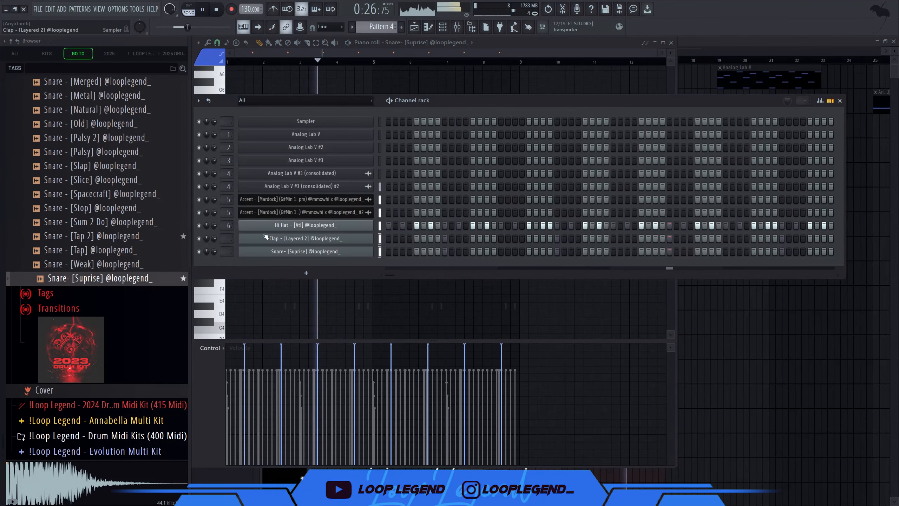
{"action": "key", "text": "F9"}
{"action": "key", "text": "F6"}
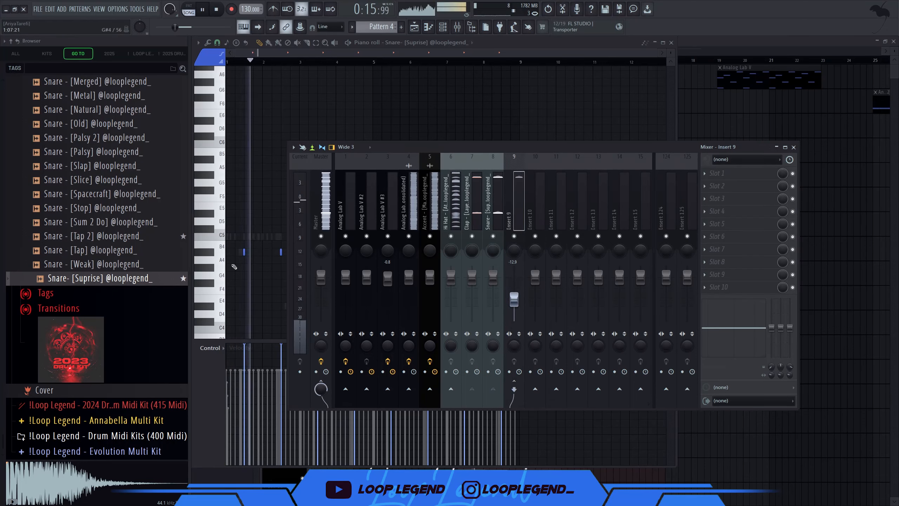
- Add the Snare - [Spacecraft] sample as a new channel and route it to mixer insert 10
{"action": "left_click", "coordinate": [95, 193]}
{"action": "middle_click", "coordinate": [95, 193]}
{"action": "key", "text": "F6"}
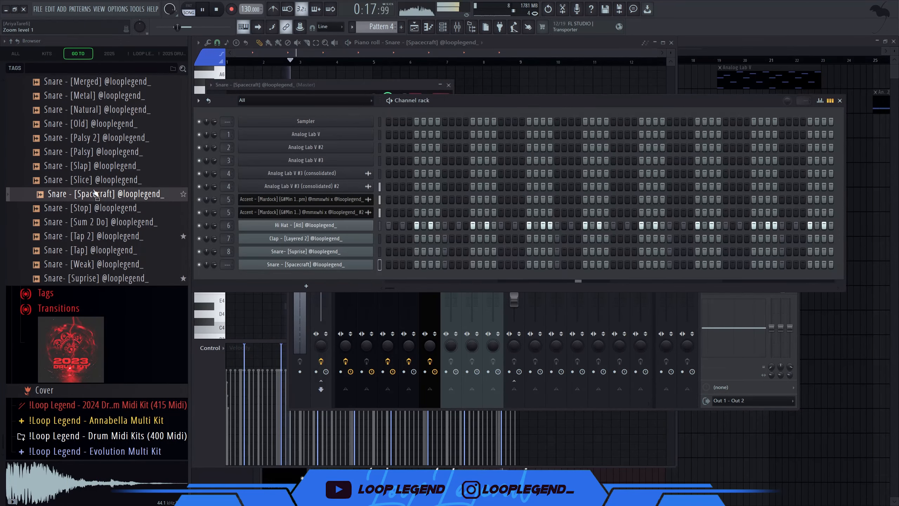
{"action": "key", "text": "ctrl+l"}
{"action": "left_click", "coordinate": [520, 390]}
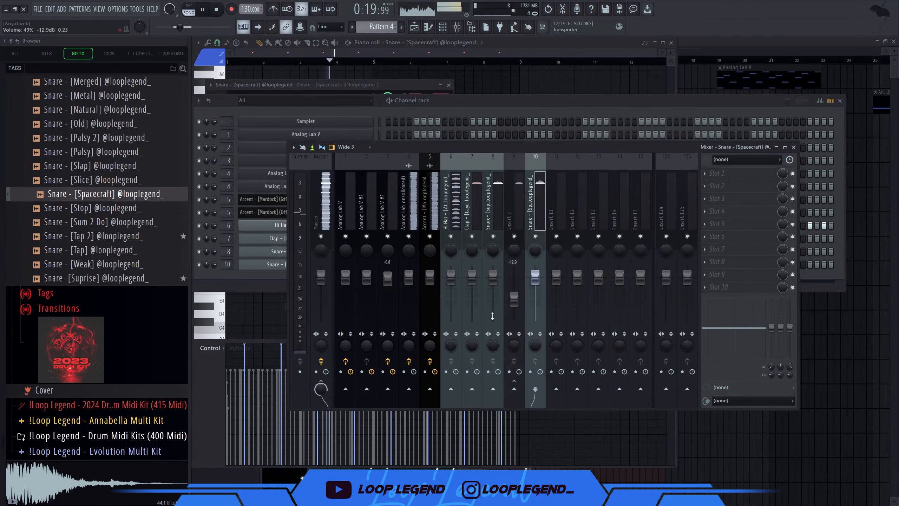
{"action": "right_click", "coordinate": [520, 392]}
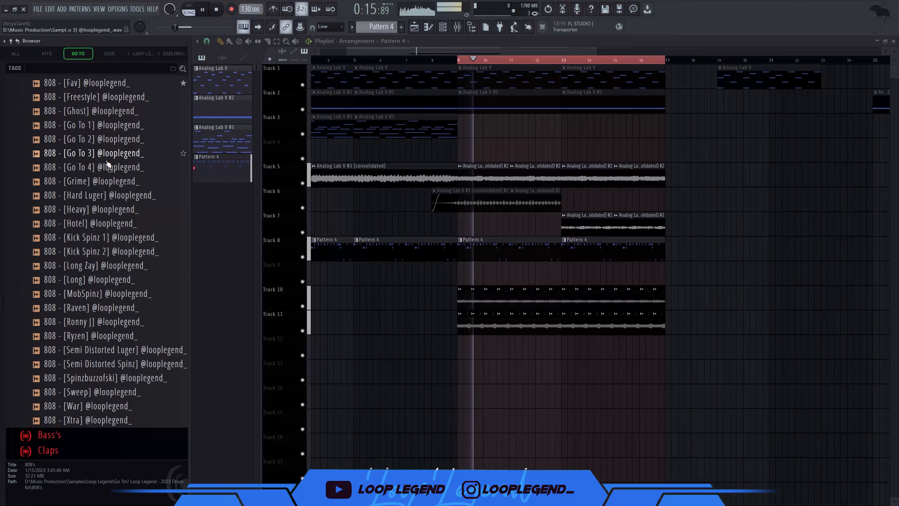
- Load the 808 - [Go To 3] sample into a new channel, stop playback and bring up the piano roll and channel rack
{"action": "key", "text": "Down"}
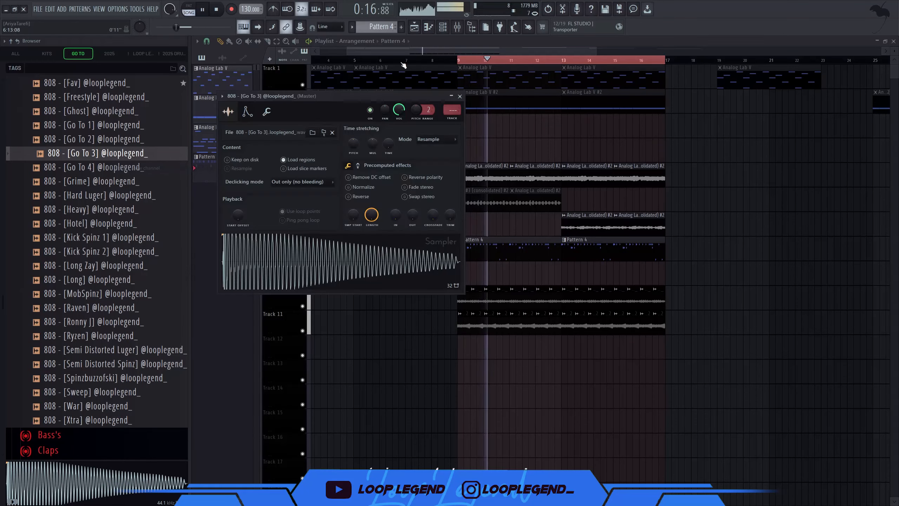
{"action": "left_click", "coordinate": [415, 27]}
{"action": "left_click", "coordinate": [443, 27]}
{"action": "left_click", "coordinate": [387, 279]}
{"action": "key", "text": "space"}
{"action": "left_click", "coordinate": [342, 278]}
{"action": "left_click", "coordinate": [347, 261]}
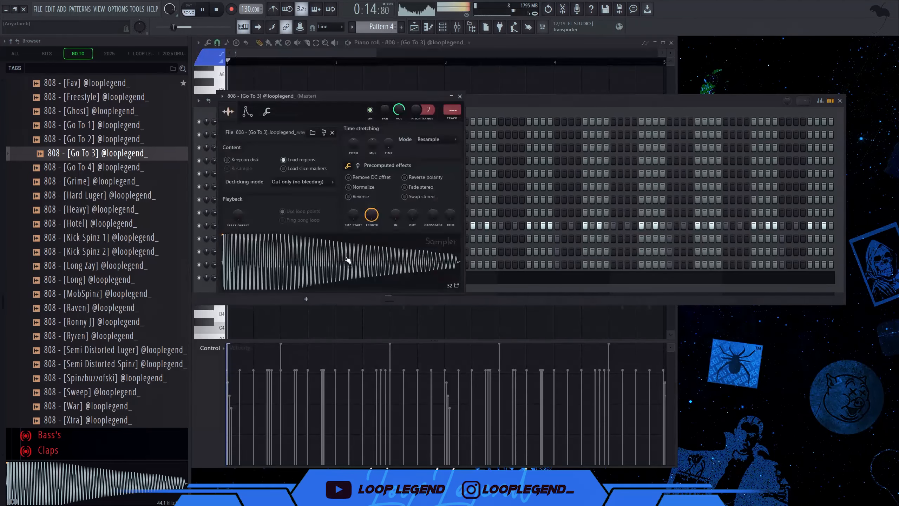
- Set the 808 channel's pitch range to 1 and raise its pitch to +40 cents
{"action": "scroll", "coordinate": [428, 110], "scroll_direction": "down", "scroll_amount": 1}
{"action": "scroll", "coordinate": [413, 112], "scroll_direction": "up", "scroll_amount": 14}
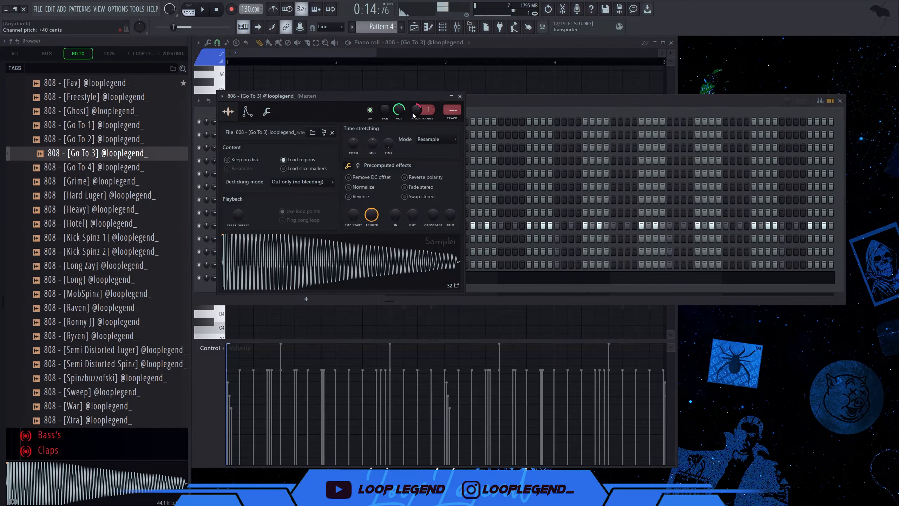